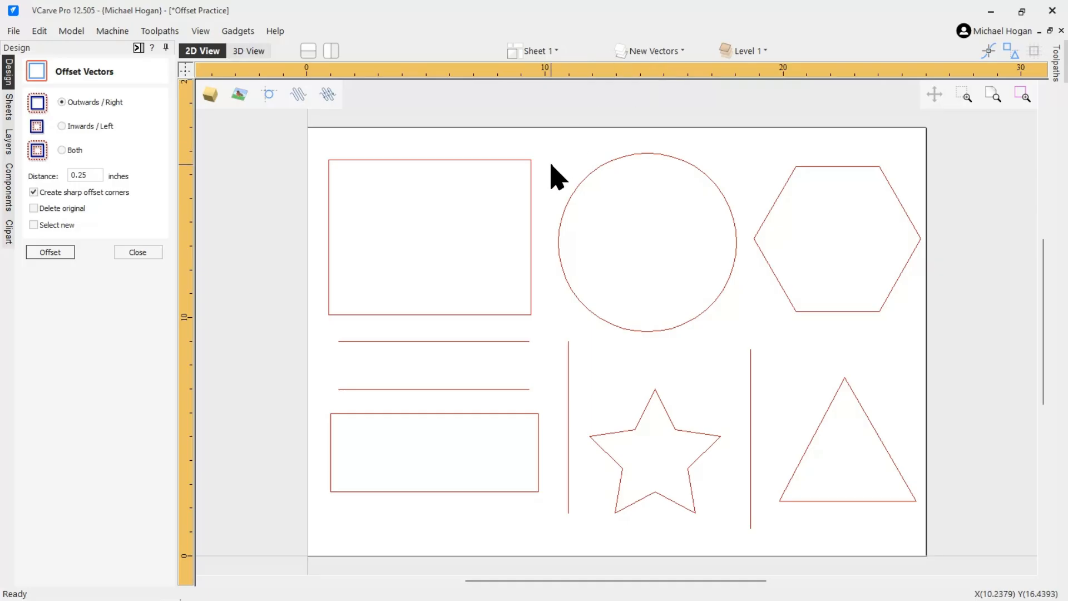
Hide the Original Vectors layer and show it again
click(651, 53)
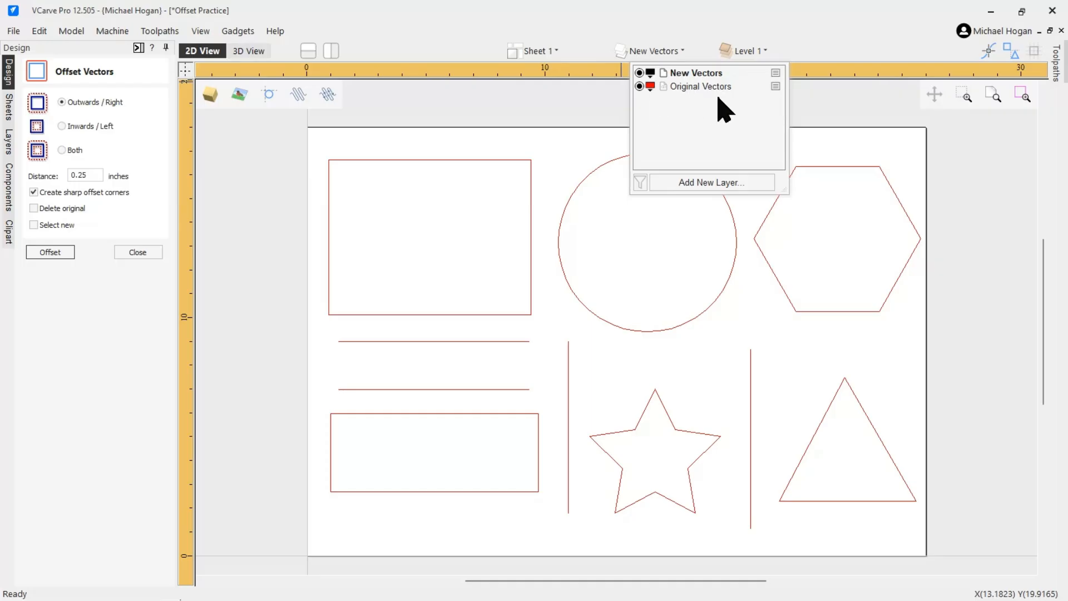
click(639, 86)
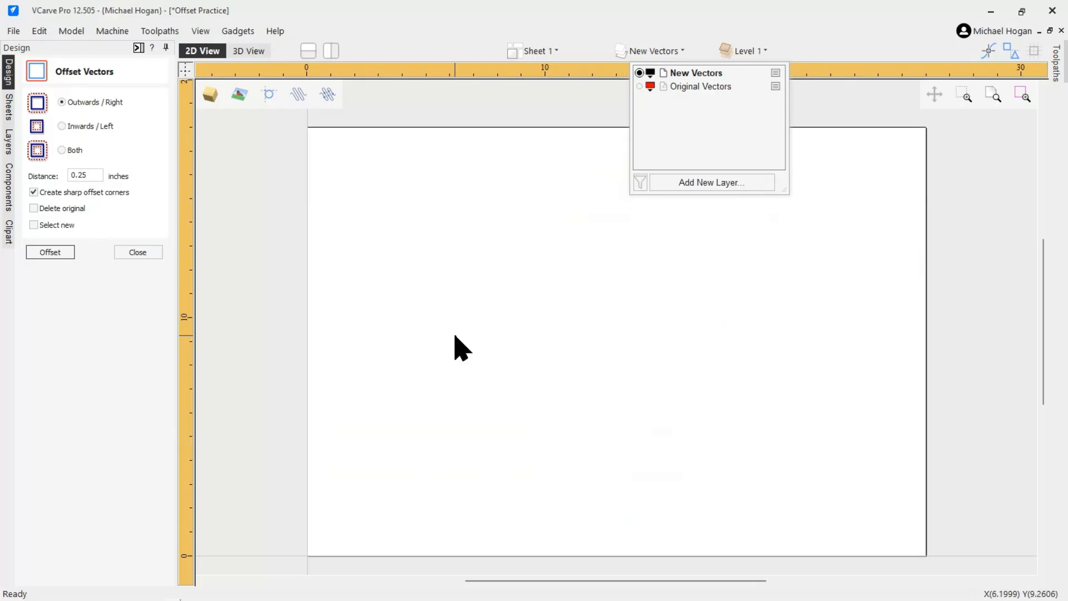
click(640, 86)
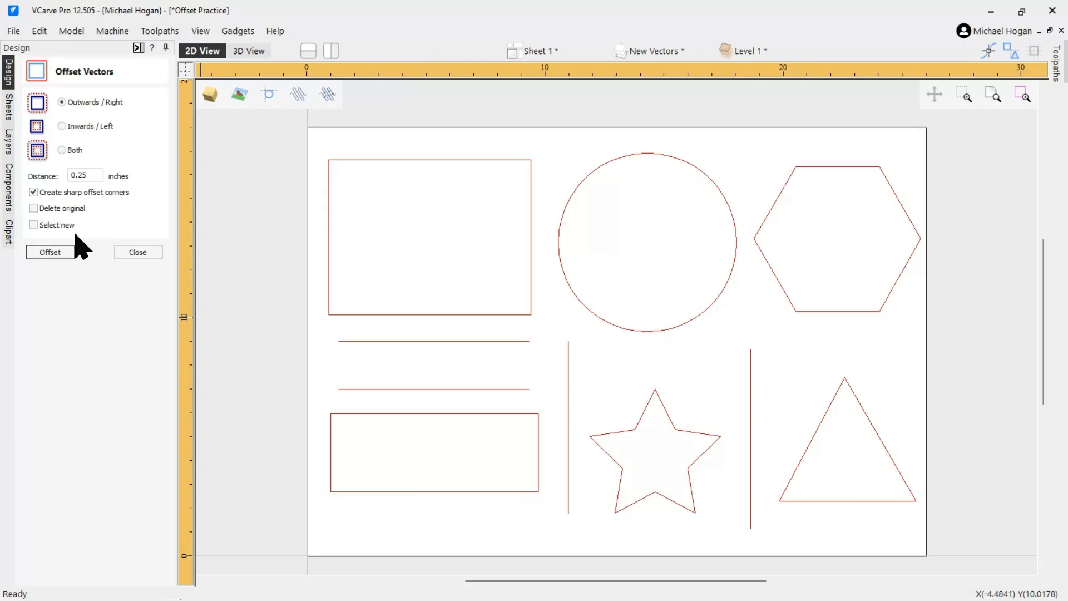
Select all vectors and offset them outwards by 0.25 inches
click(58, 254)
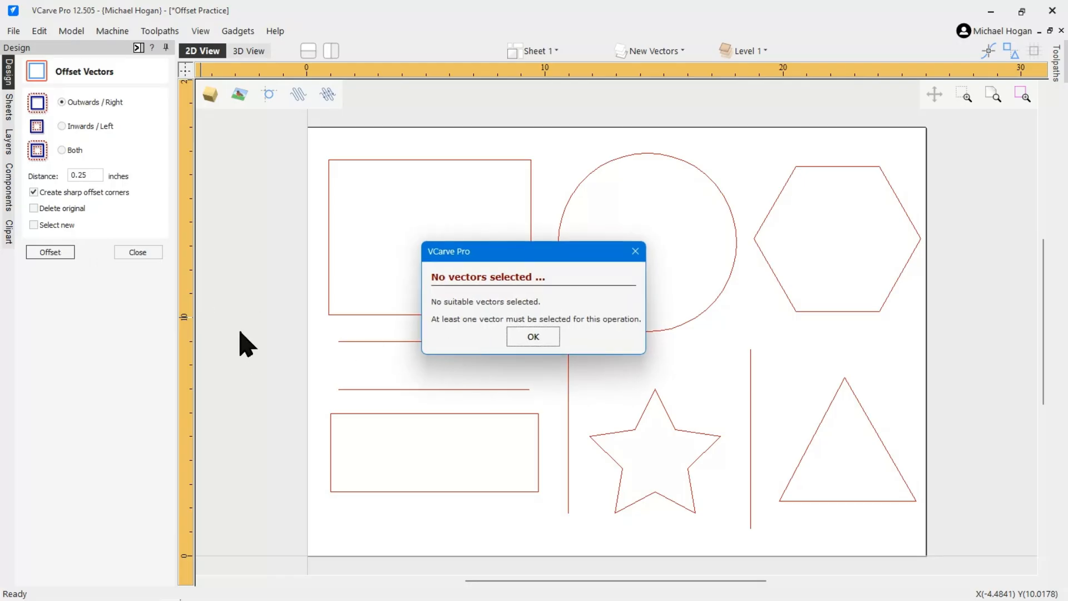
click(538, 339)
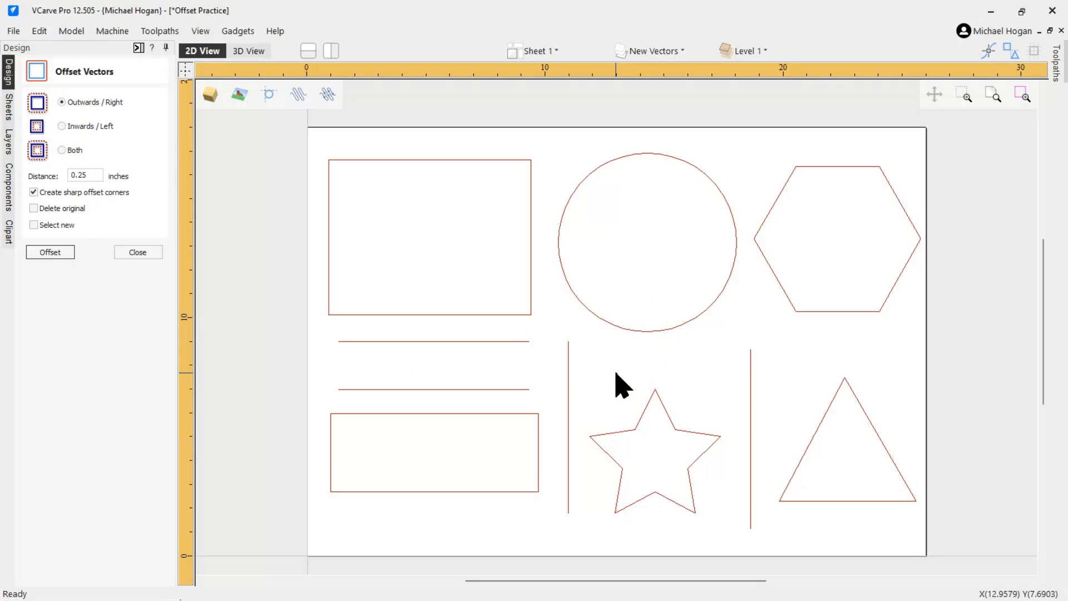
key(ctrl+a)
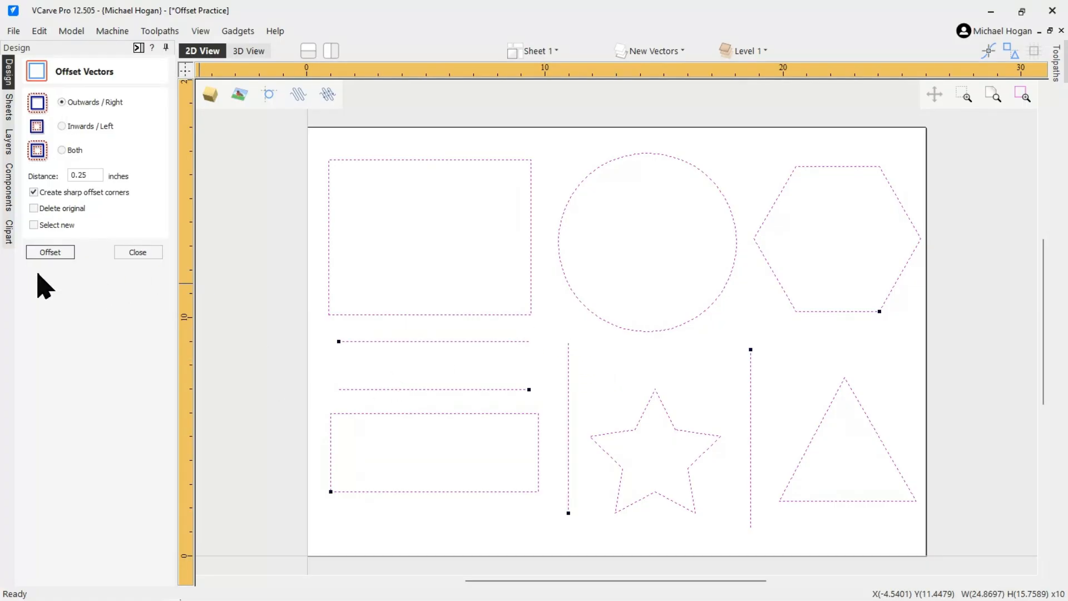
click(51, 253)
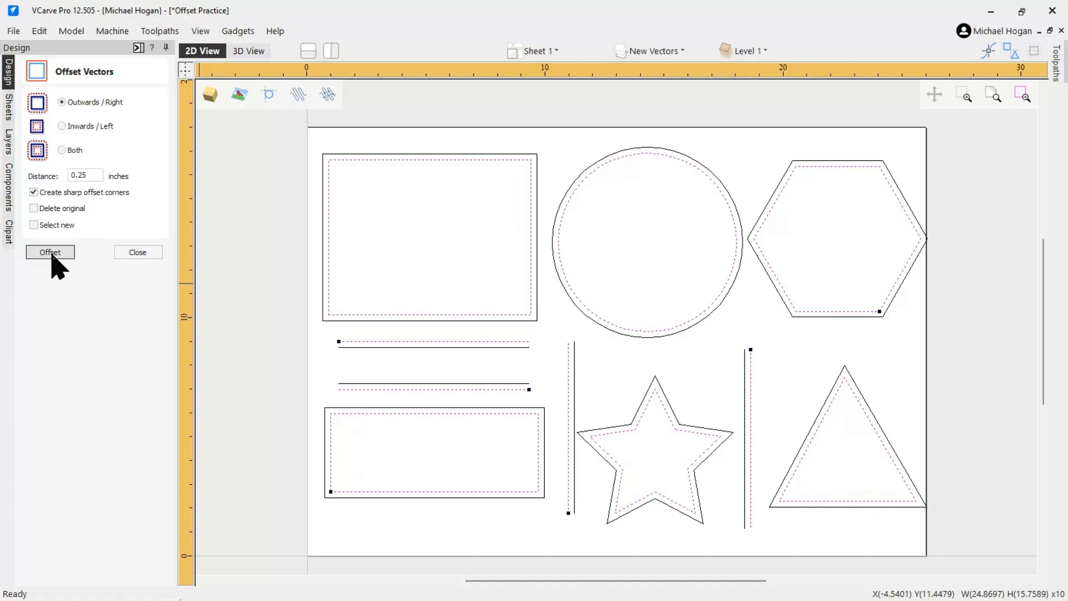
Select the ten original shapes one after another
click(262, 306)
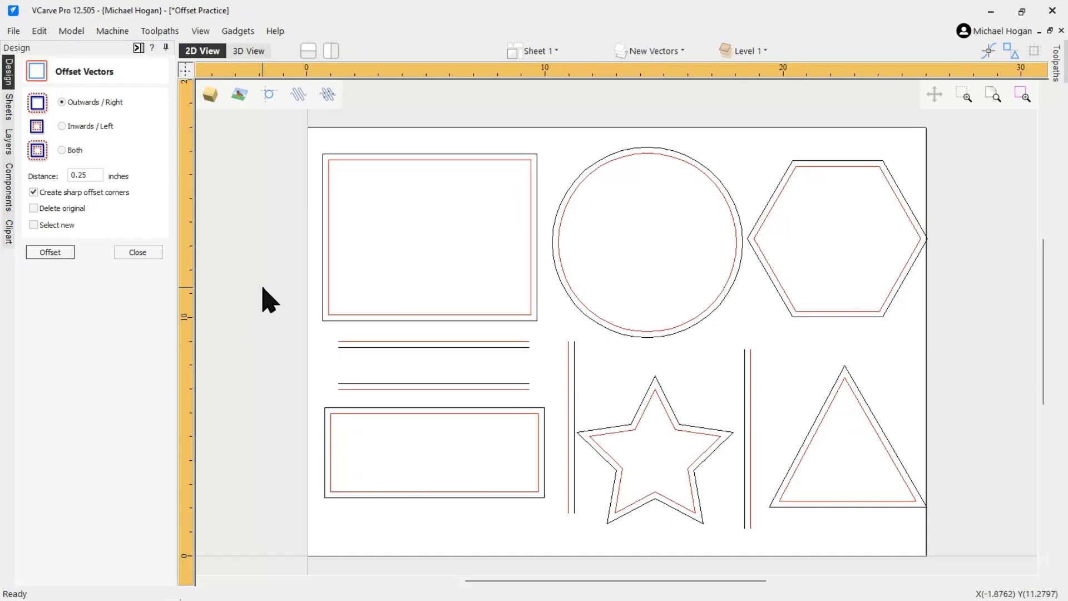
click(329, 251)
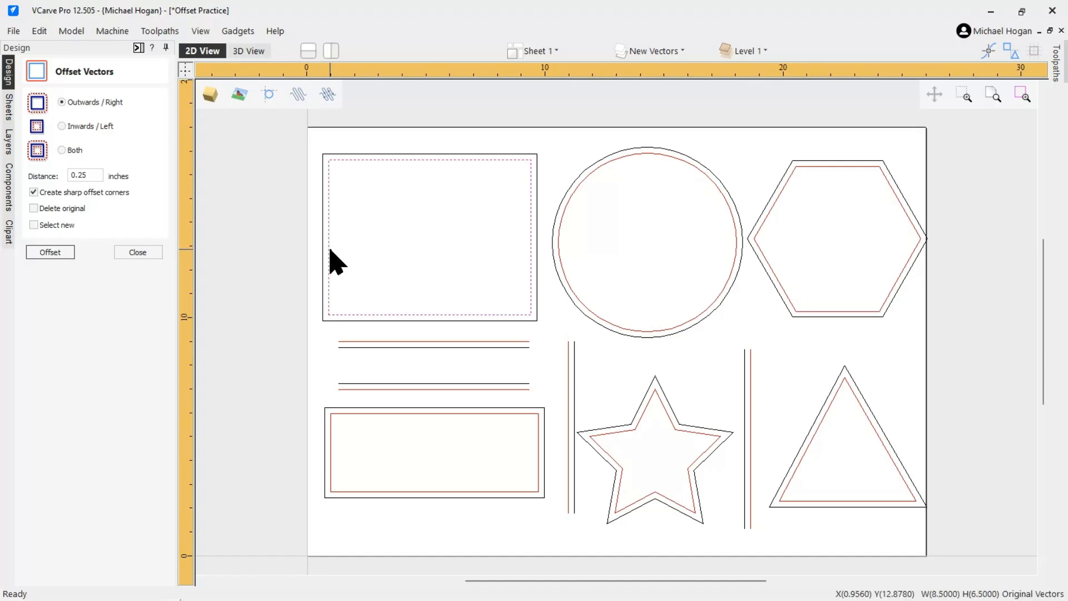
shift+click(560, 217)
shift+click(797, 176)
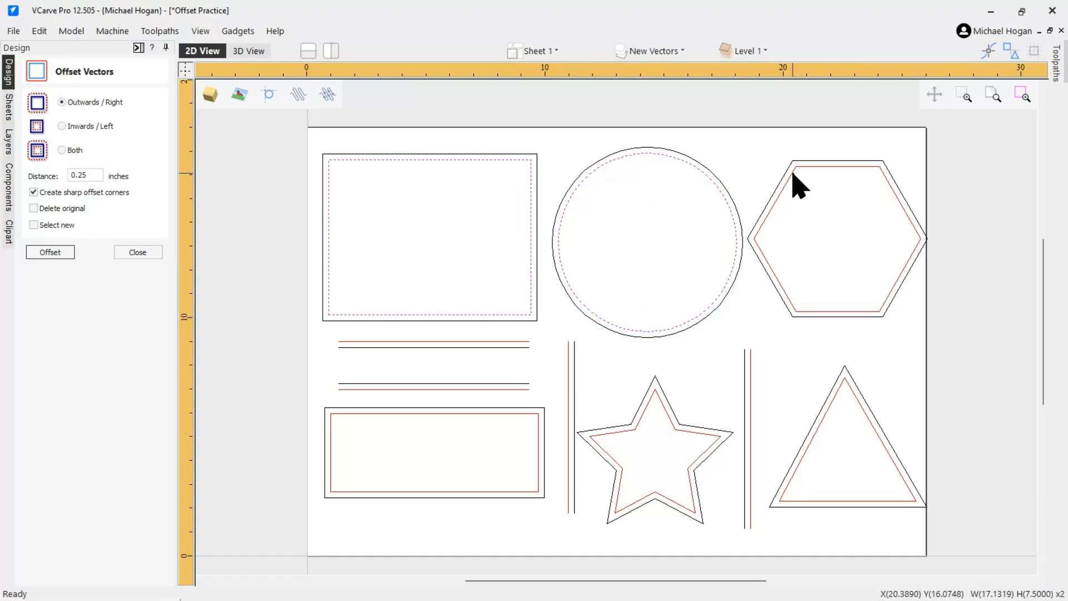
shift+click(803, 457)
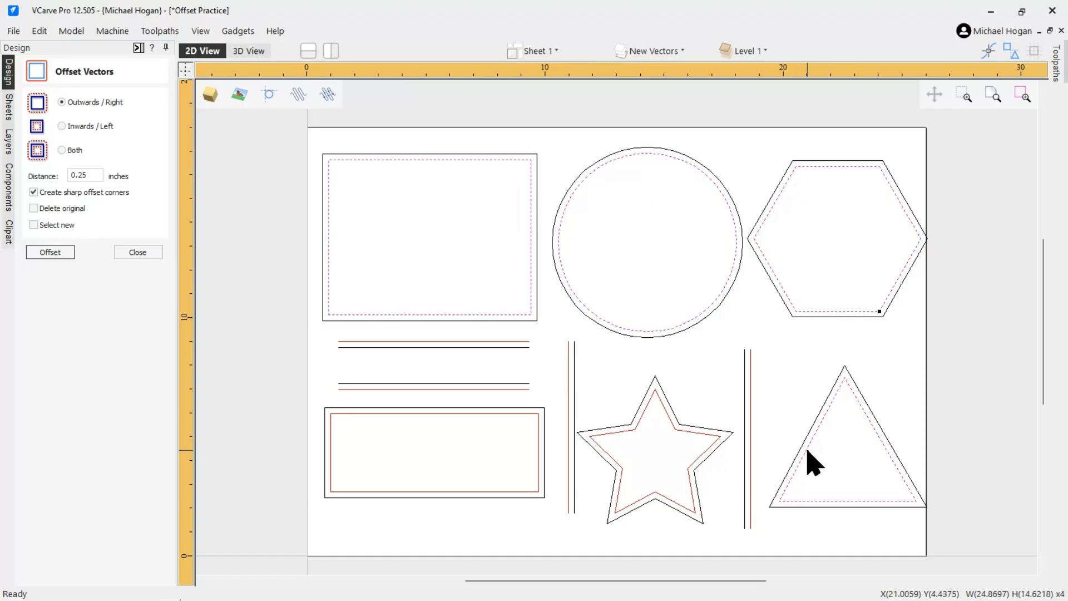
shift+click(750, 497)
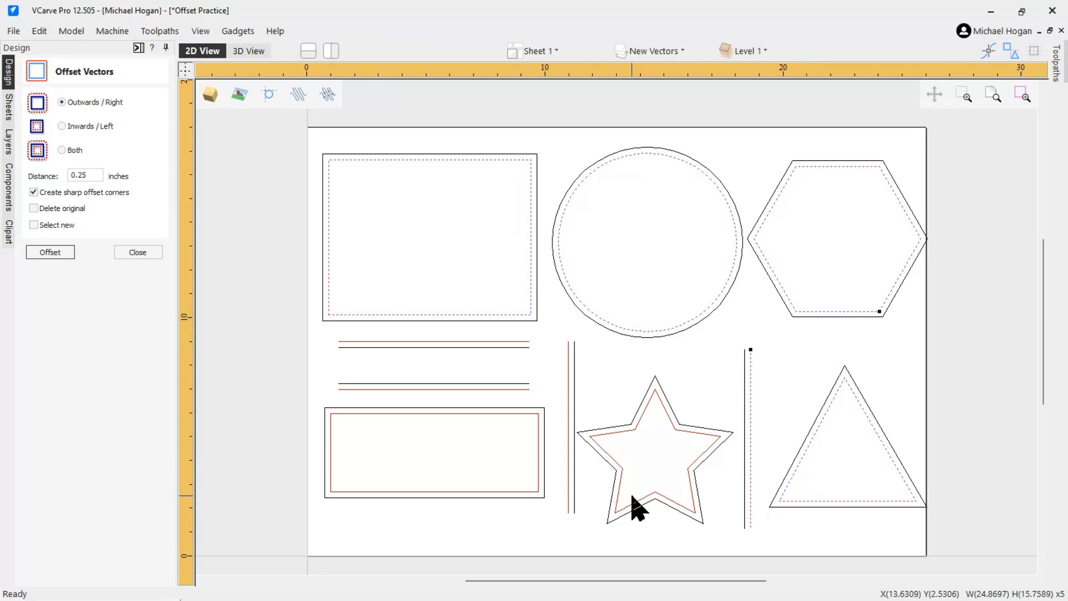
shift+click(616, 434)
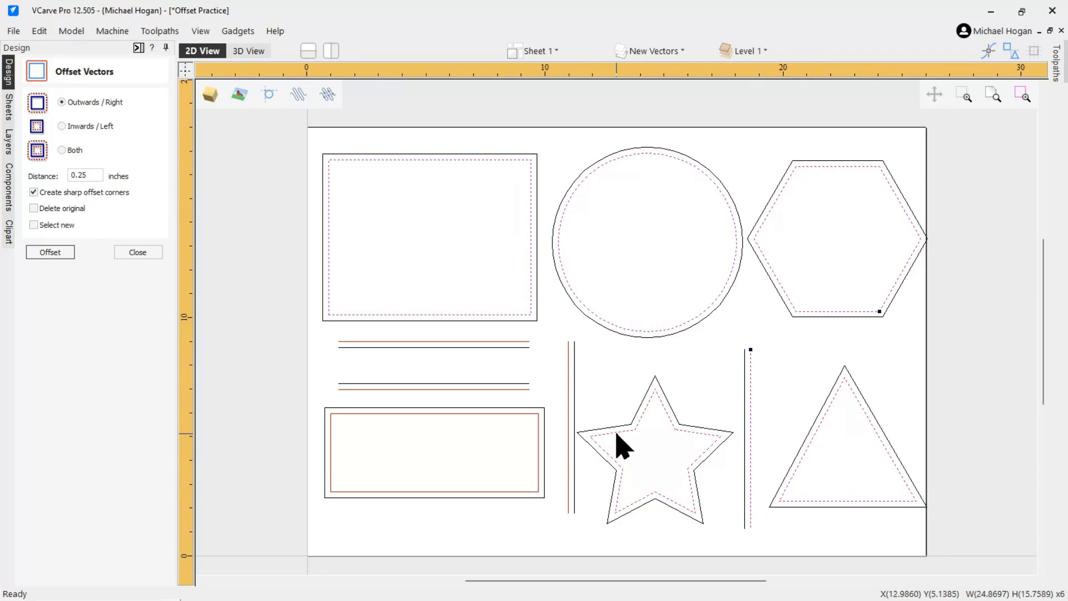
shift+click(568, 460)
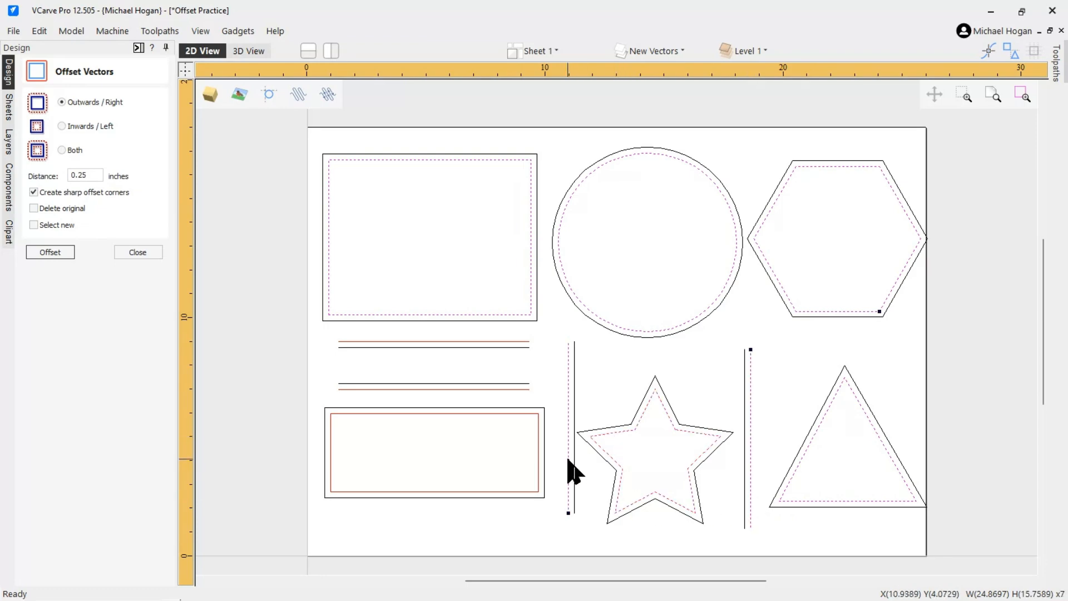
shift+click(510, 492)
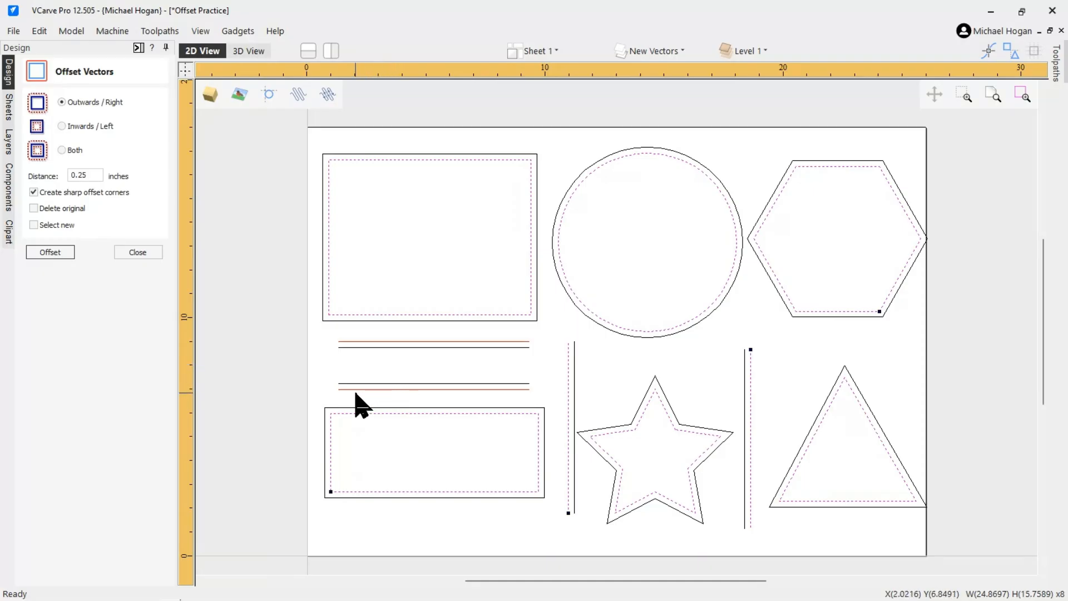
click(434, 341)
shift+click(437, 389)
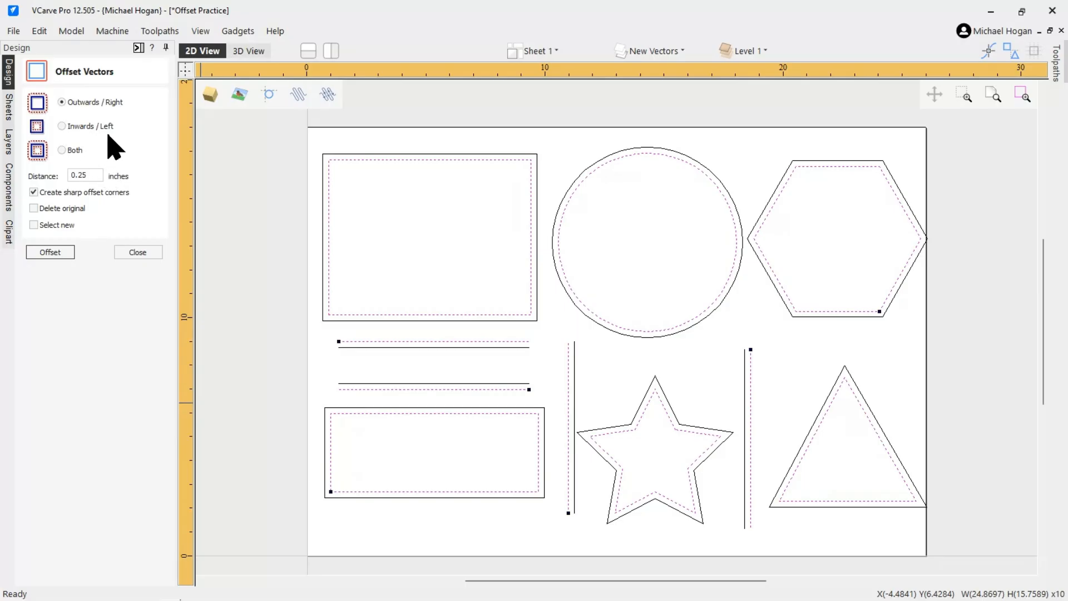
Set the offset direction to Inwards / Left
click(656, 54)
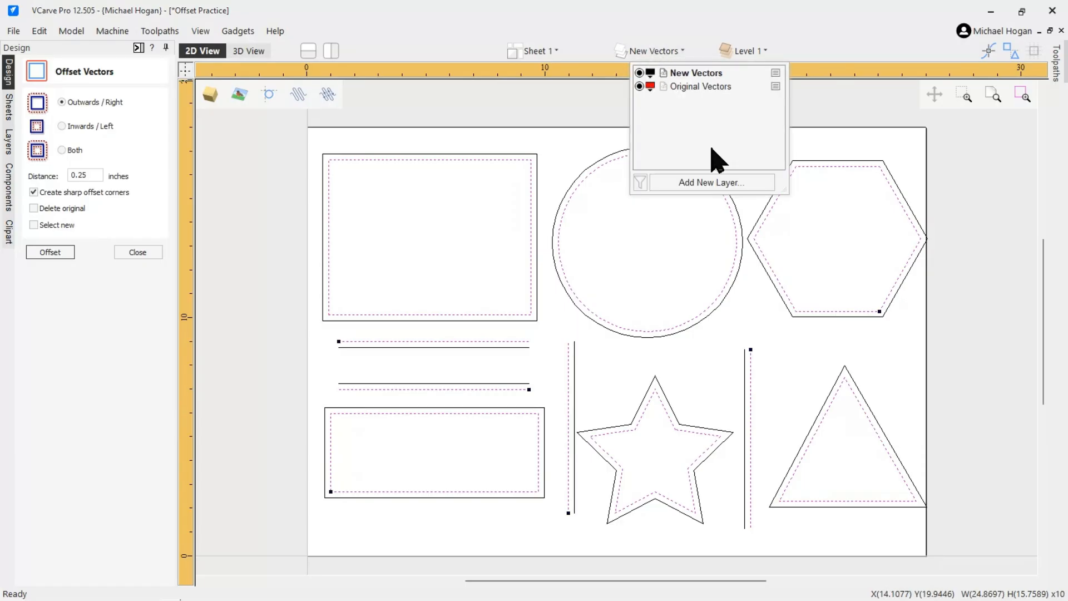
click(591, 100)
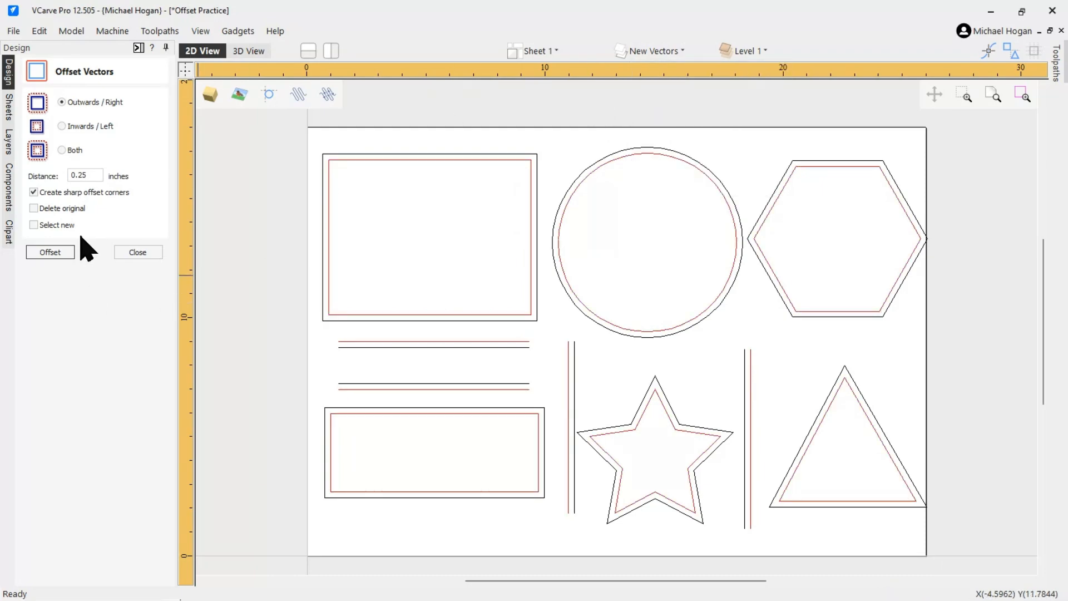
click(62, 126)
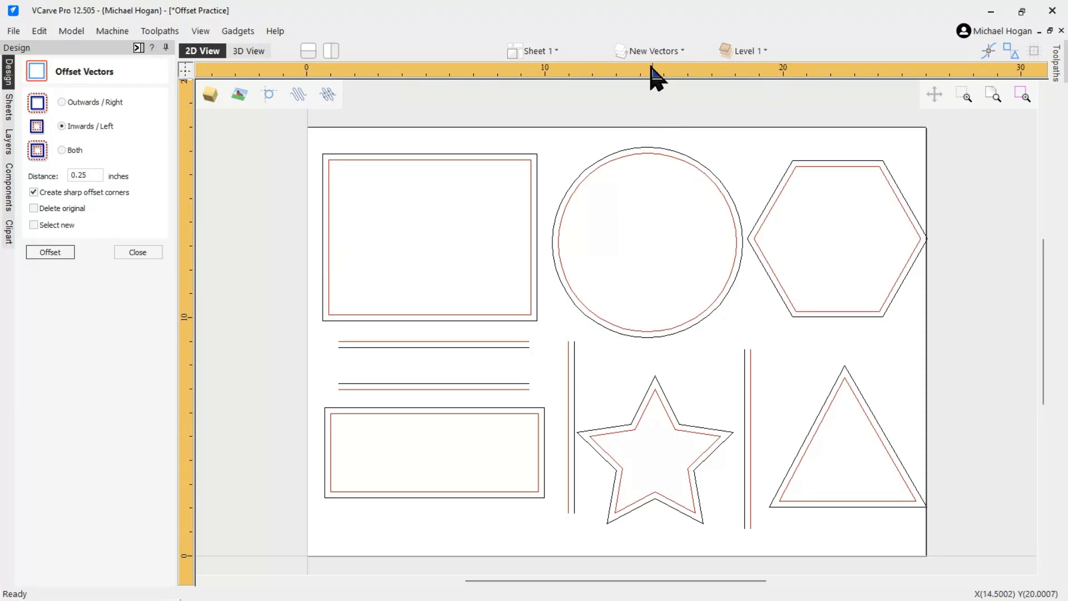
Make Original Vectors the active layer, then switch back to New Vectors
click(654, 51)
click(685, 88)
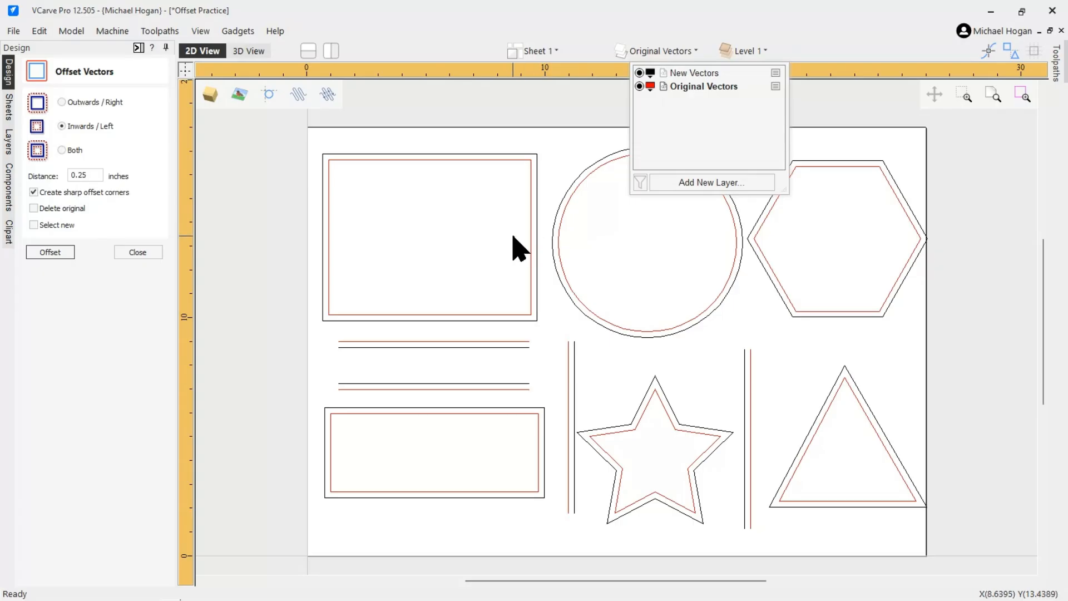
click(684, 74)
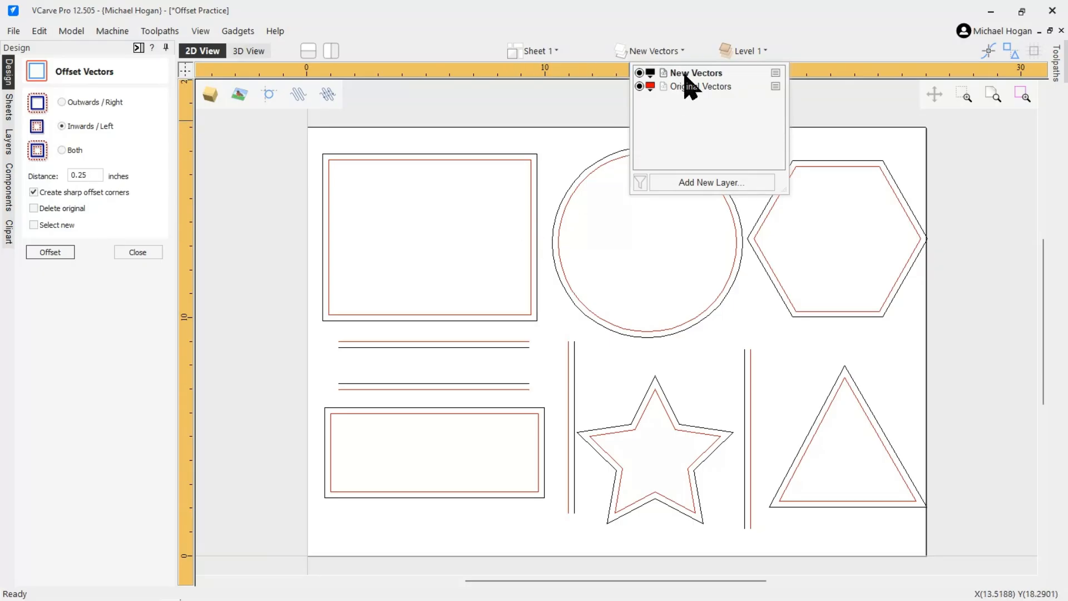
Select all ten original shapes and offset them inwards by 0.25 inches
click(477, 160)
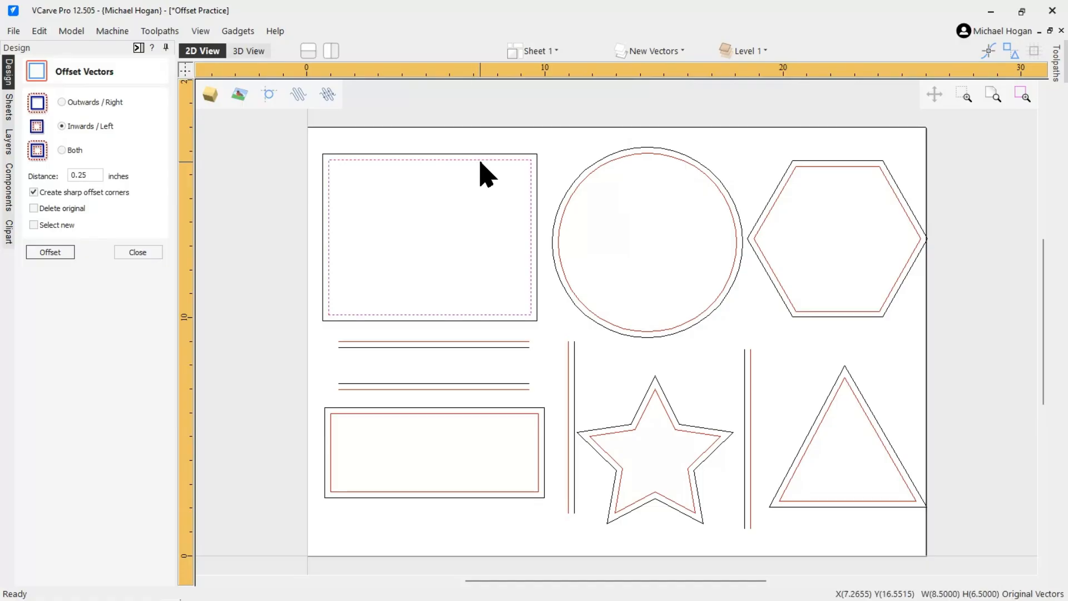
shift+click(592, 174)
shift+click(786, 186)
shift+click(842, 394)
shift+click(752, 398)
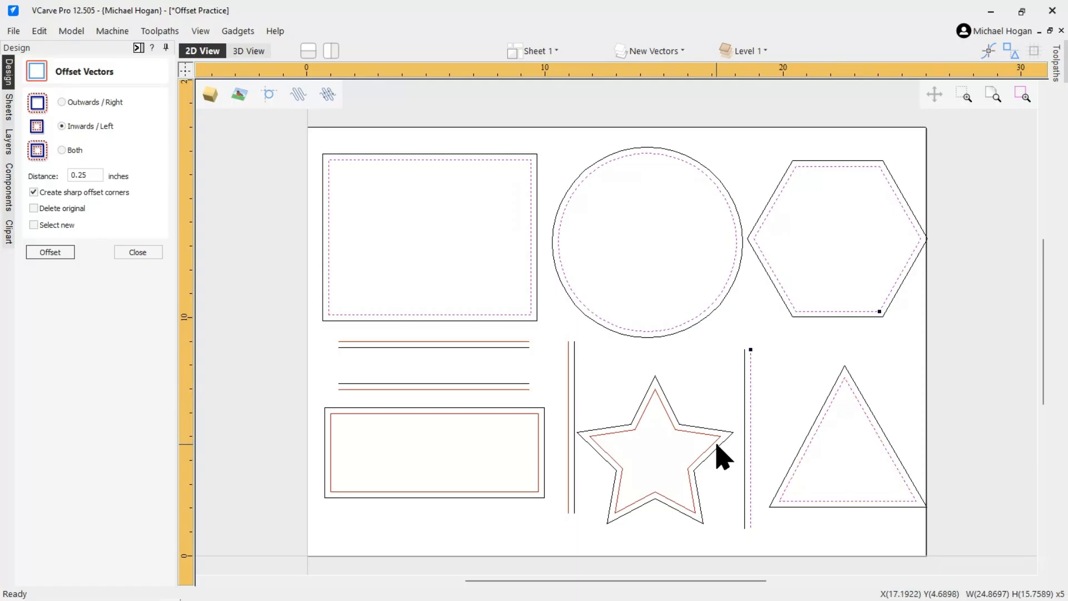
shift+click(691, 431)
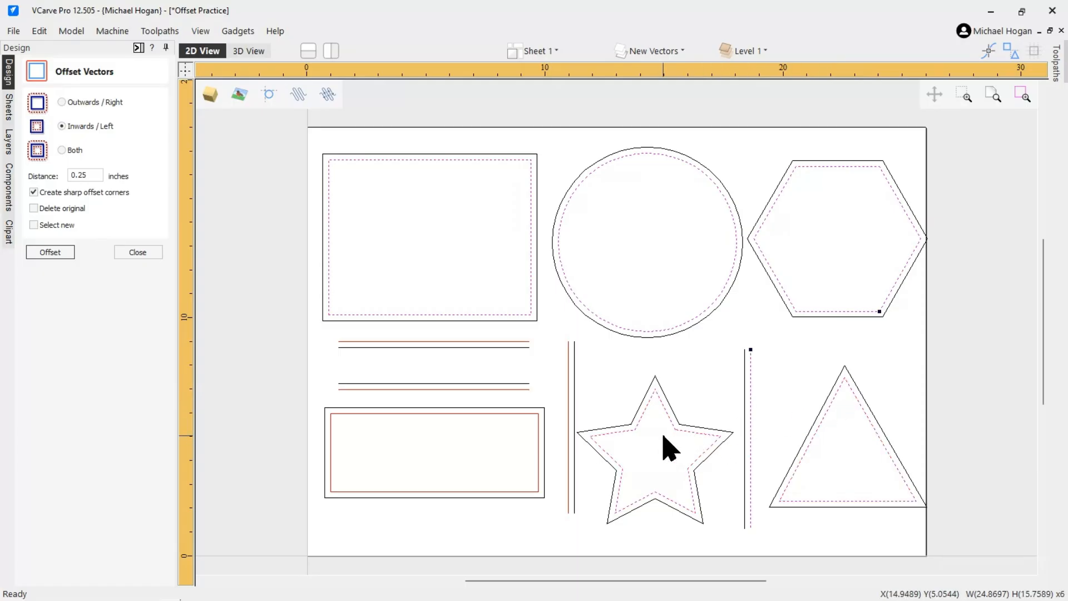
shift+click(569, 425)
shift+click(535, 416)
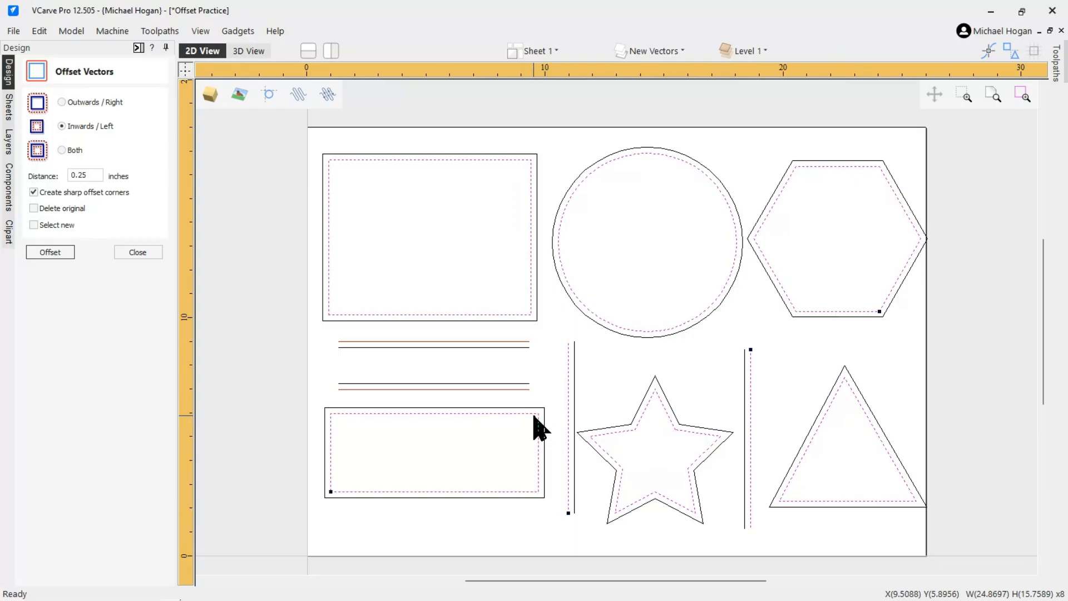
shift+click(509, 390)
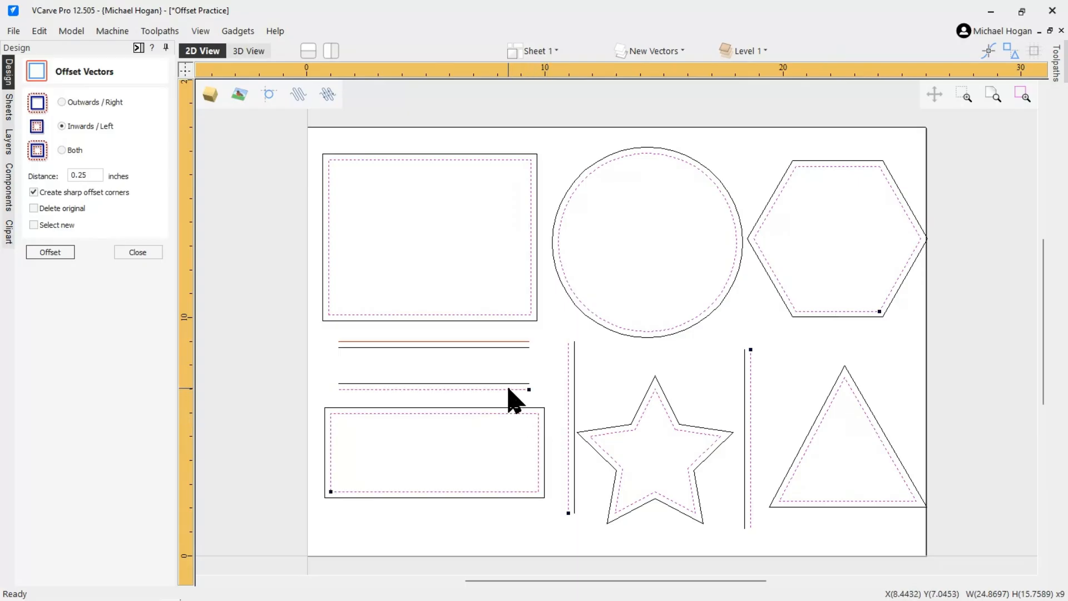
shift+click(506, 342)
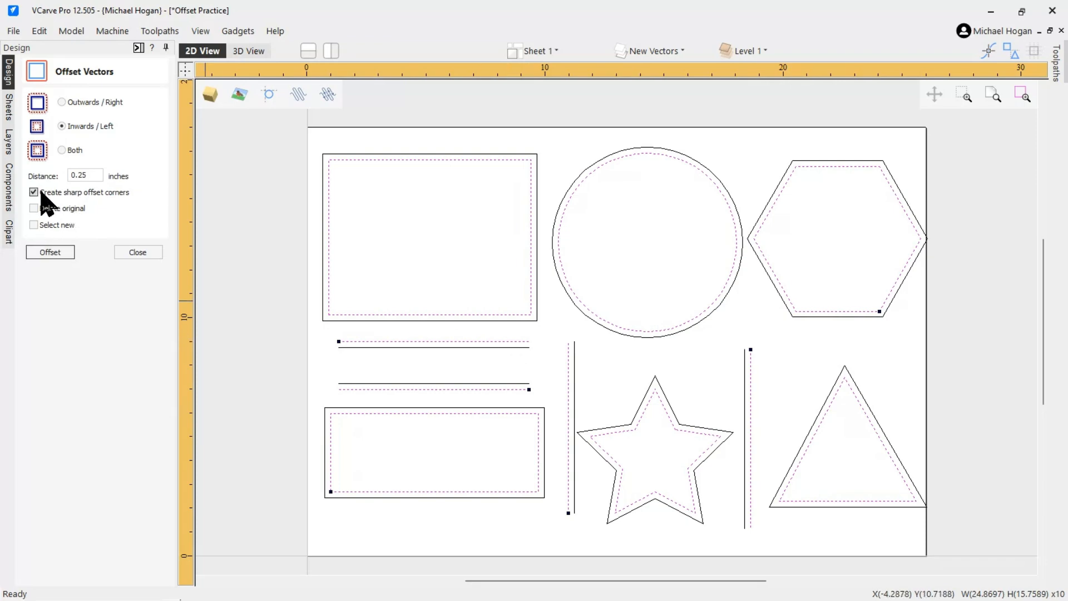
click(50, 252)
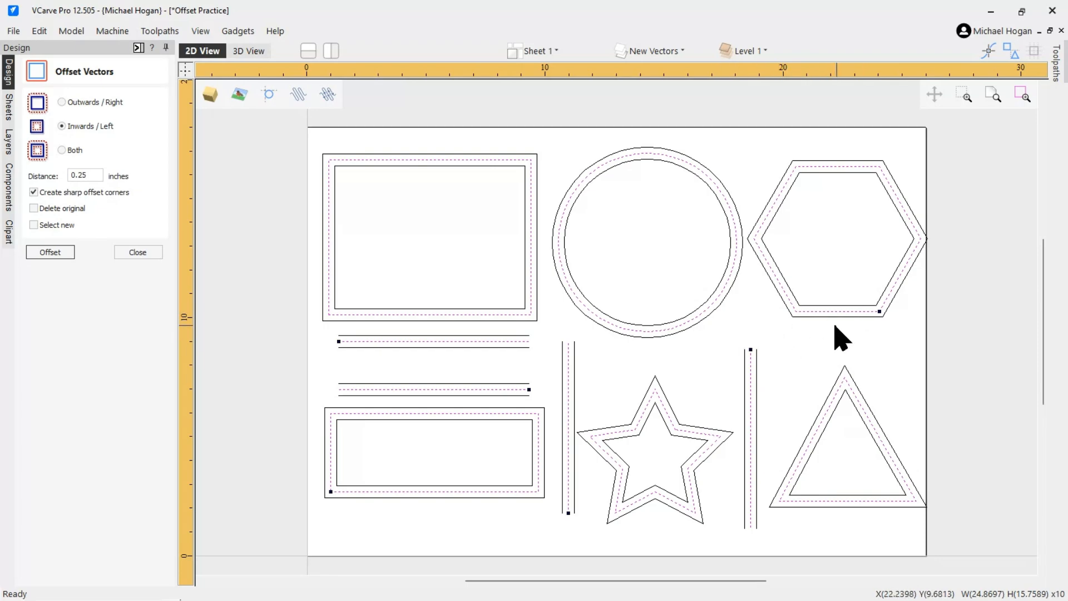
Inspect the offset results by selecting individual shapes and zooming out and back in
click(675, 367)
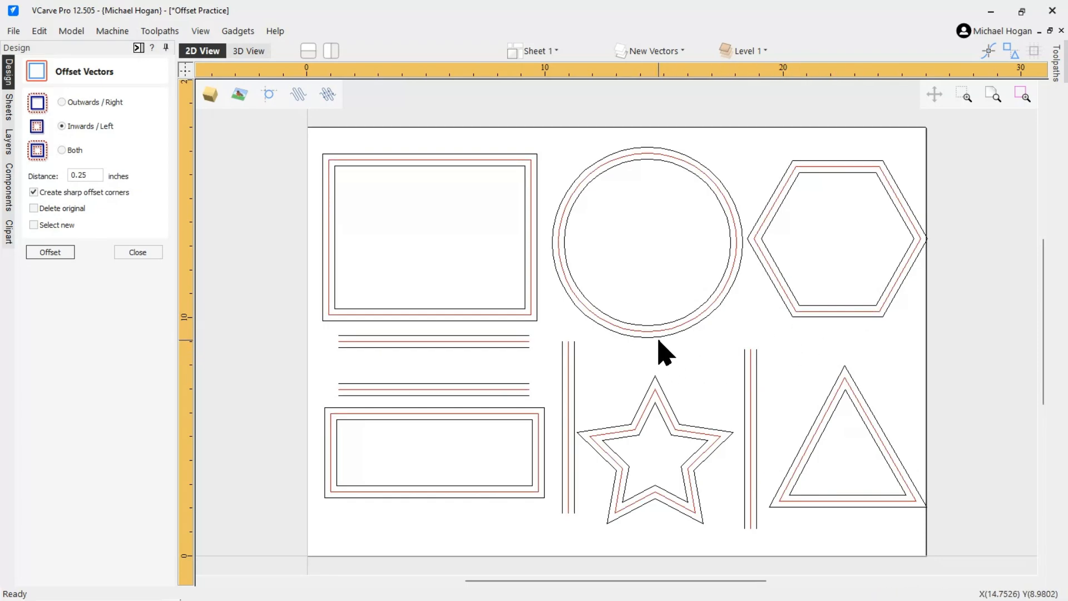
click(675, 333)
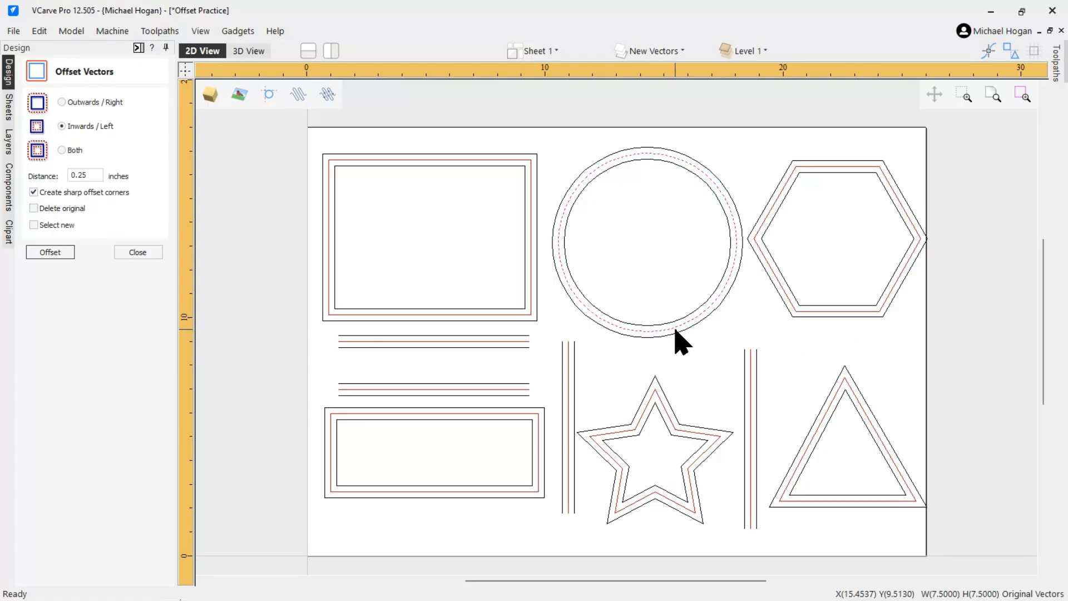
click(851, 311)
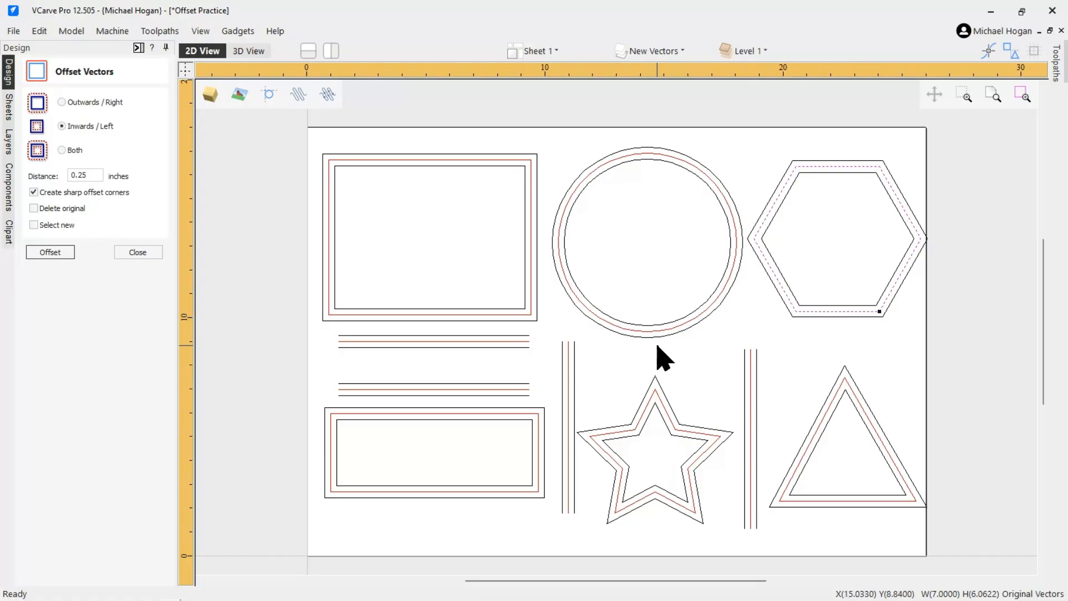
shift+click(607, 329)
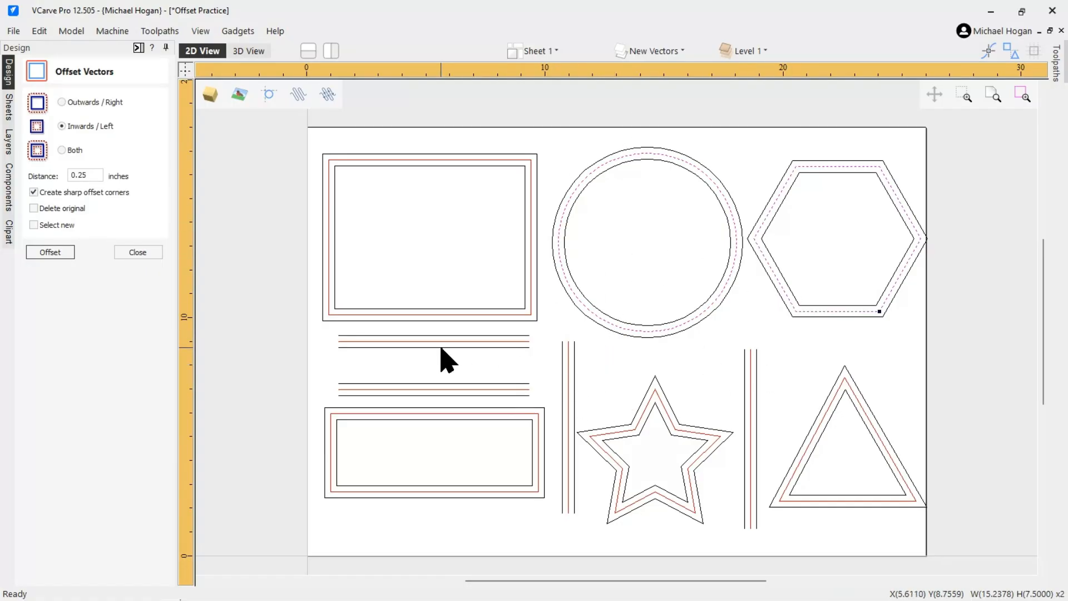
scroll(275, 286, down, 2)
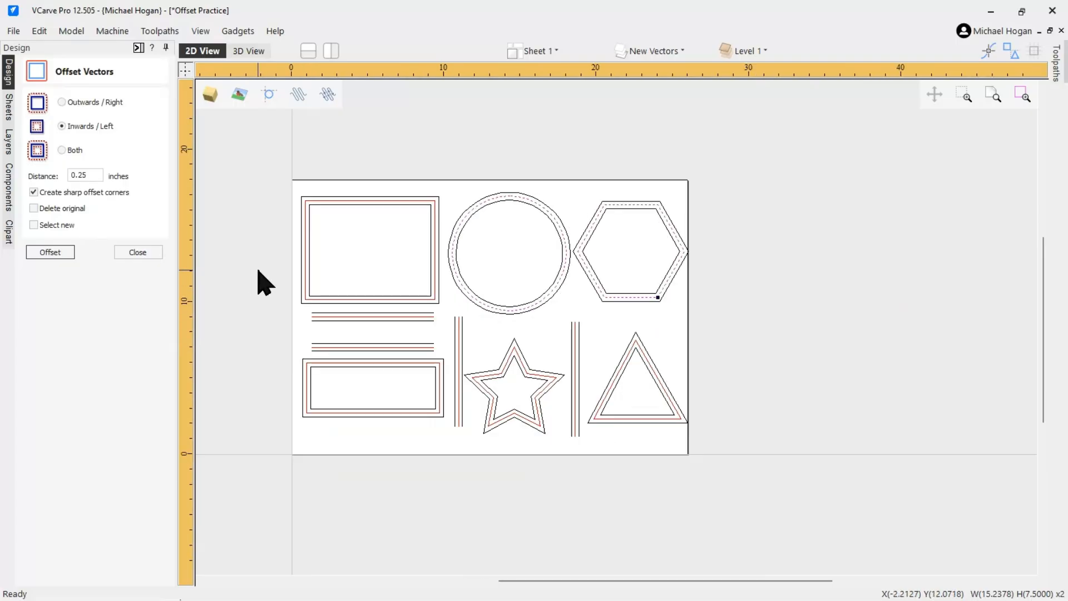
scroll(687, 248, down, 1)
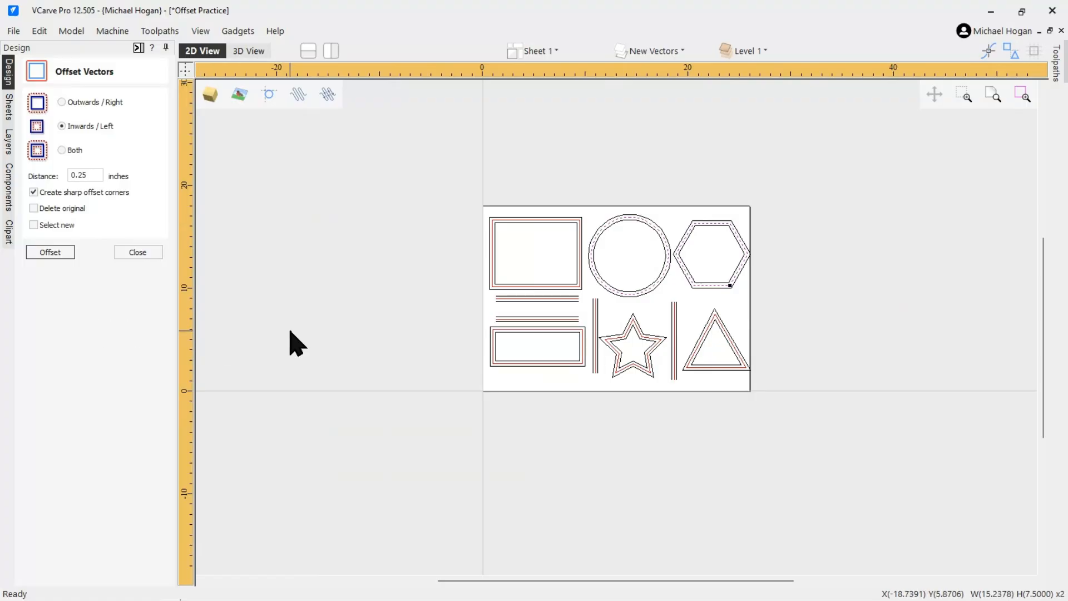
scroll(276, 333, down, 1)
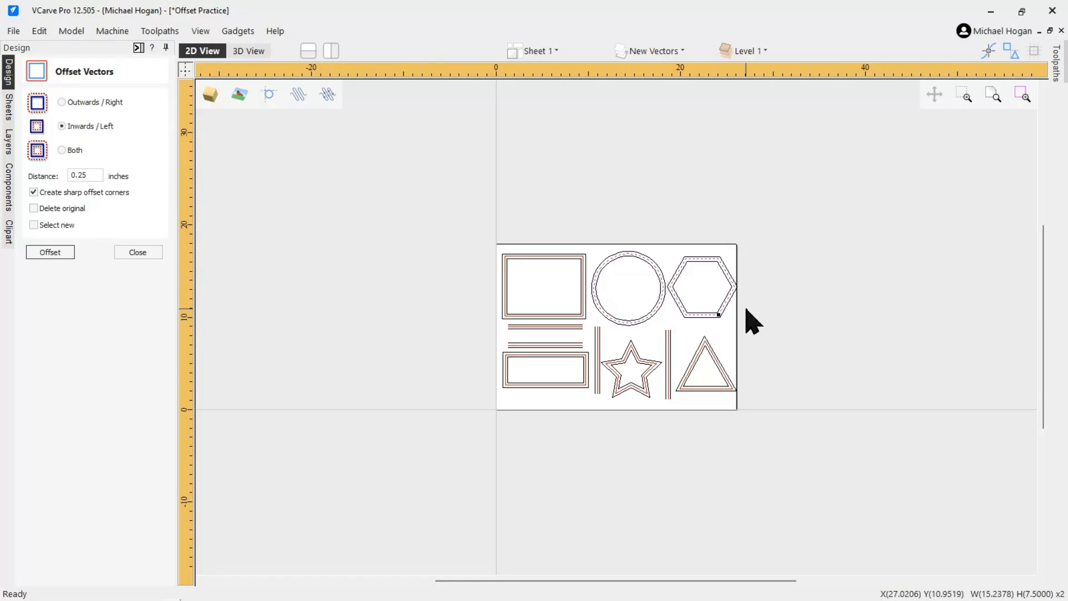
scroll(746, 310, up, 3)
click(769, 365)
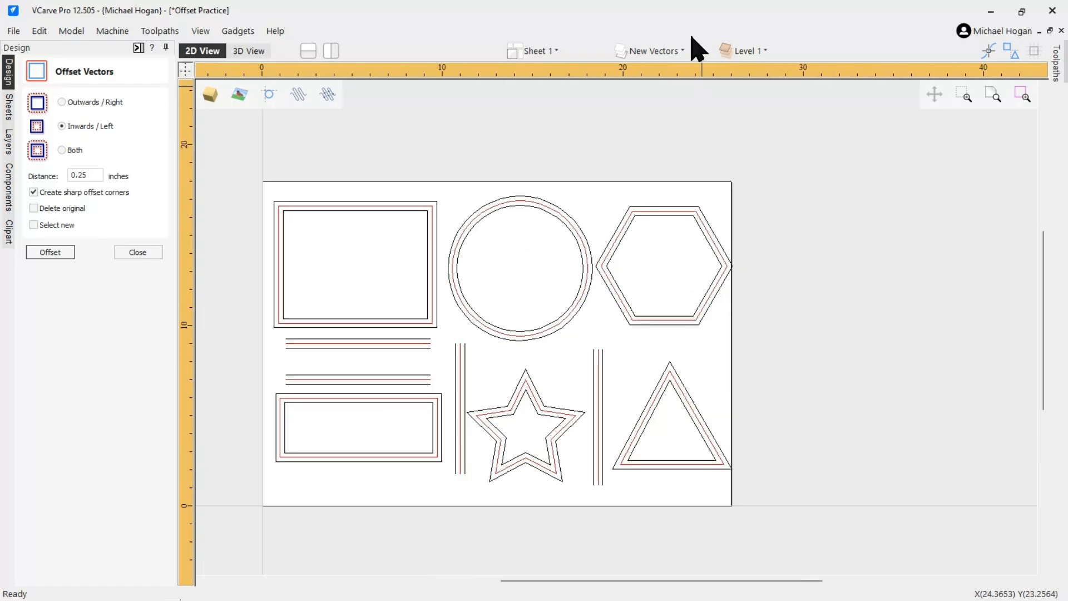
Hide the New Vectors layer and nudge the circle and large rectangle rightwards so they overlap neighbouring shapes
click(649, 51)
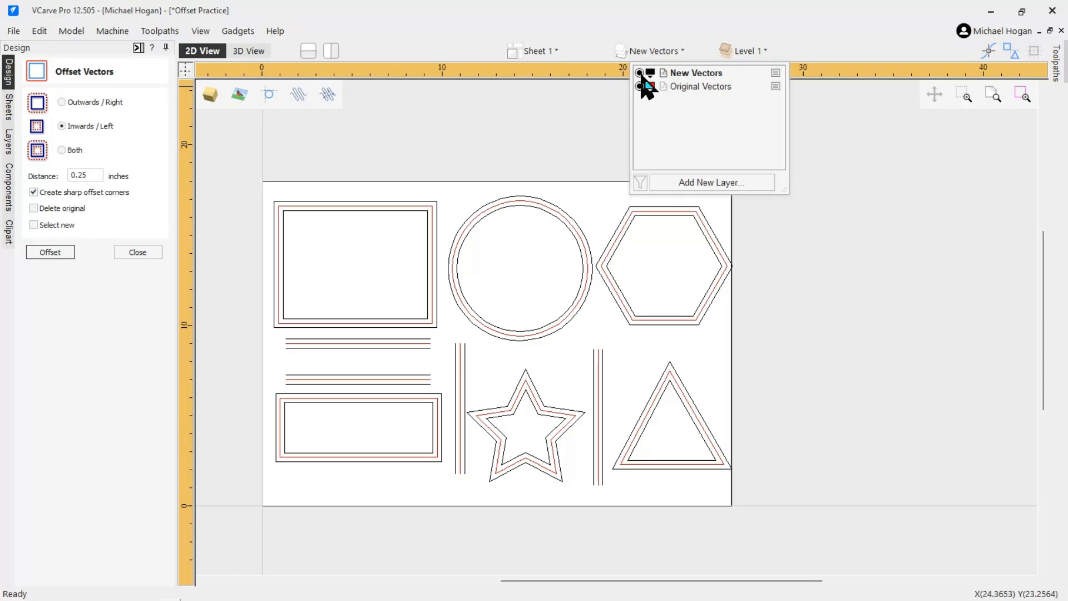
click(639, 72)
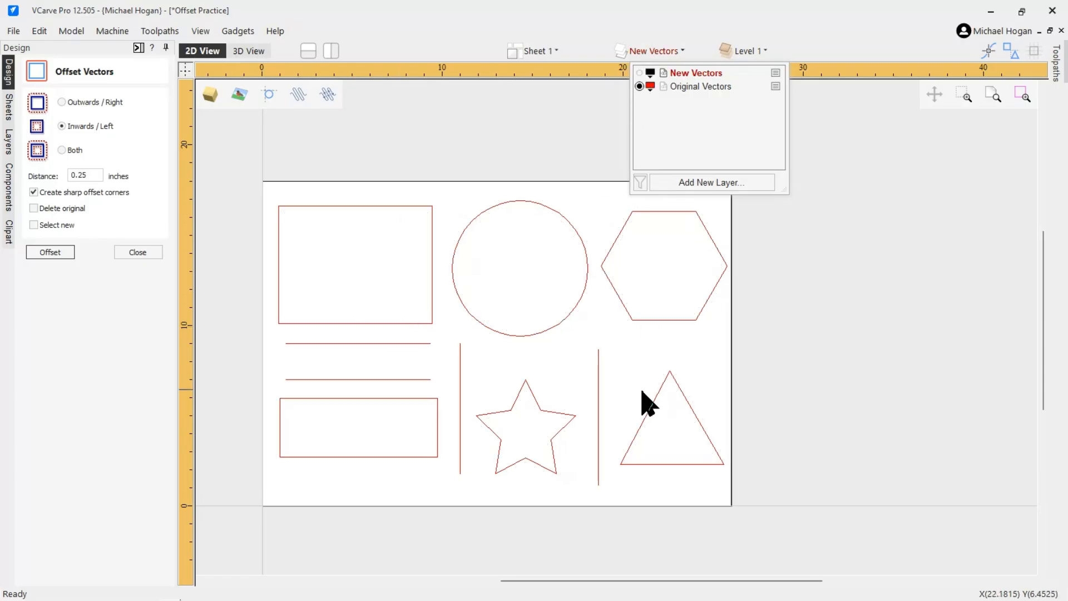
click(555, 329)
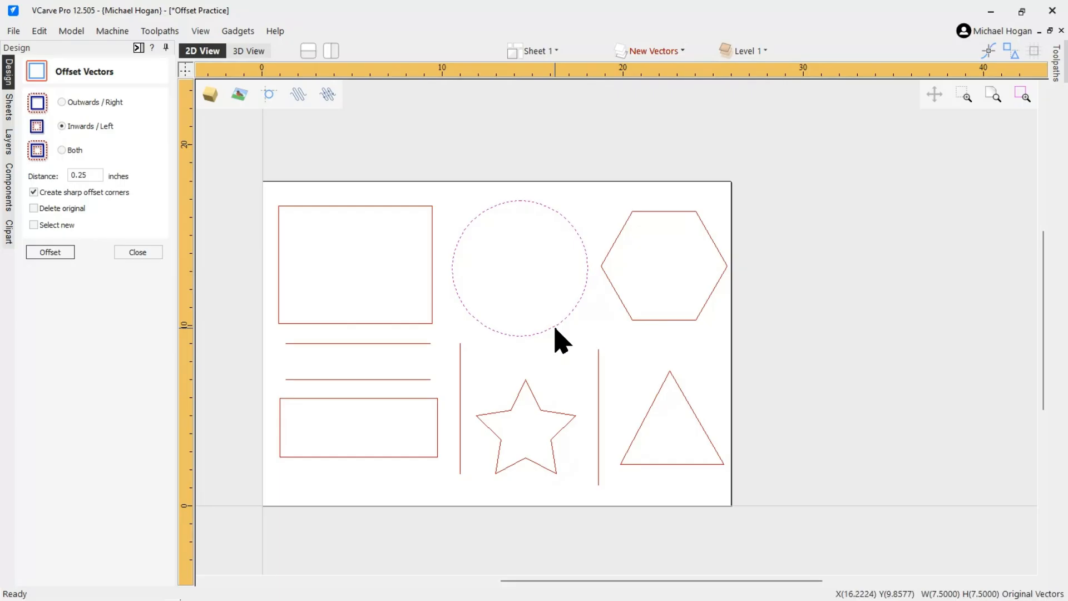
key(Right)
key(Right)
key(Right)
key(Right)
key(Right)
key(Right)
key(Right)
key(Right)
click(433, 293)
key(Right)
key(Right)
key(Right)
key(Right)
key(Right)
key(Right)
key(Right)
key(Right)
key(Right)
key(Right)
key(Right)
key(Right)
key(Right)
key(Right)
key(Right)
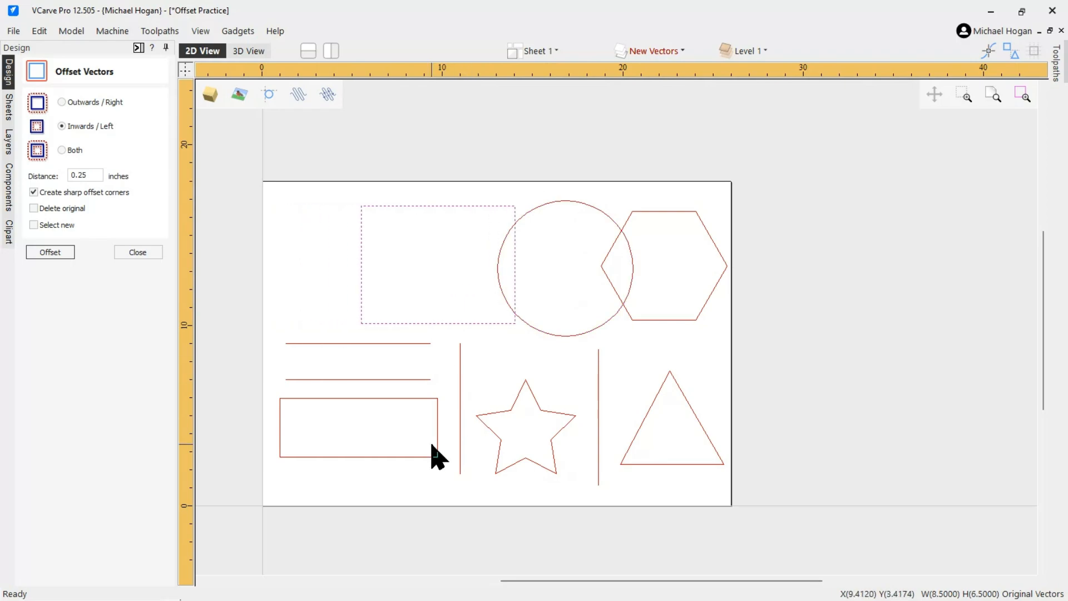
Nudge the triangle upwards so it overlaps the hexagon
click(532, 400)
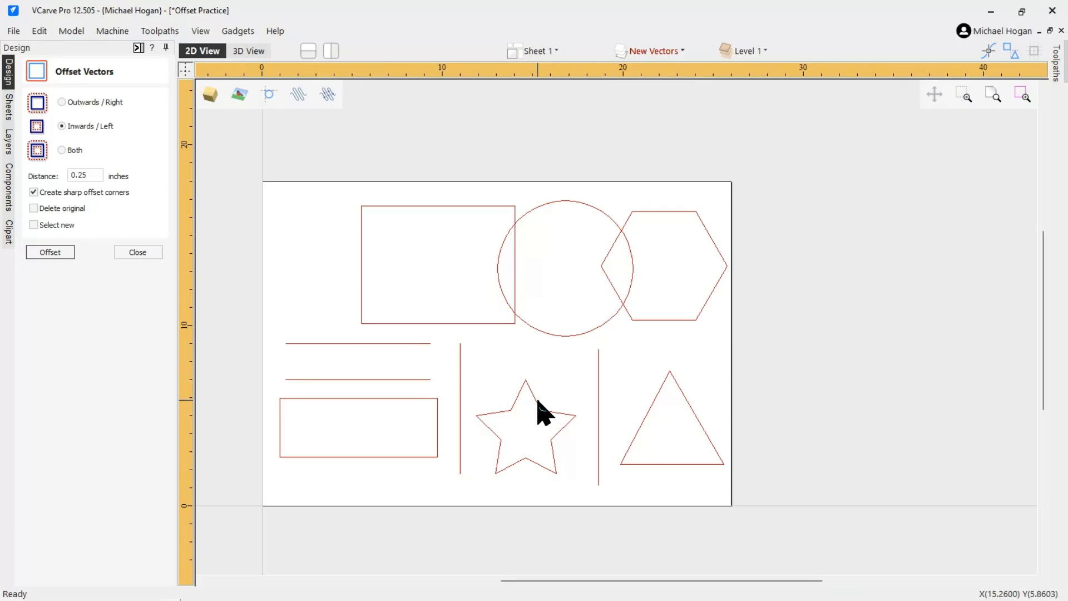
click(656, 397)
key(Up)
key(Up)
key(Up)
key(Up)
key(Up)
key(Up)
key(Up)
key(Up)
key(Up)
key(Up)
key(Up)
key(Up)
key(Up)
Delete the two vertical lines and the two horizontal lines
click(461, 395)
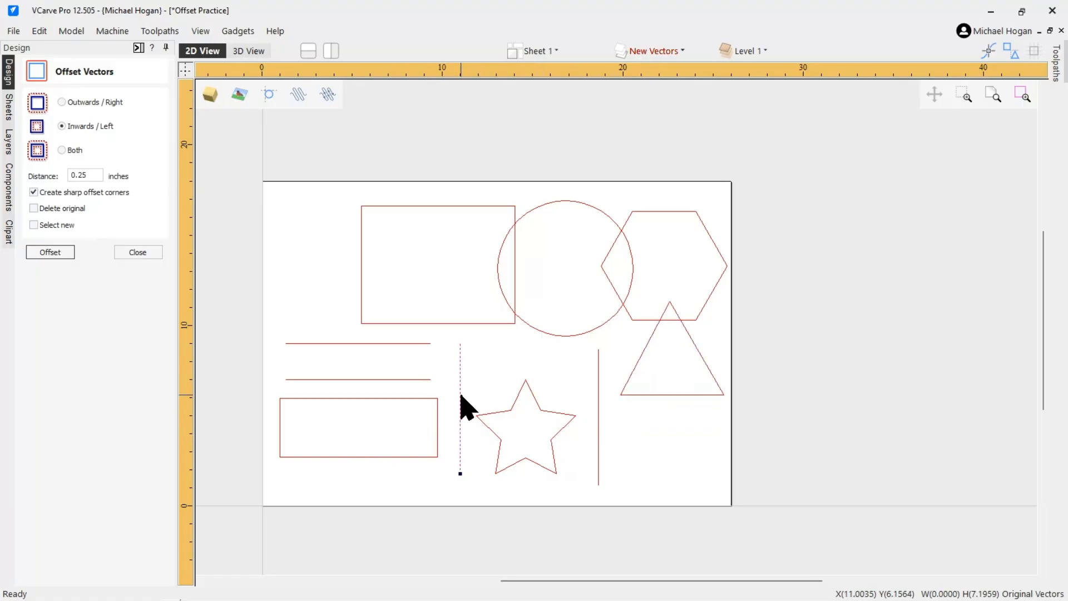
key(Delete)
click(598, 400)
key(Delete)
click(391, 381)
key(Delete)
click(363, 343)
key(Delete)
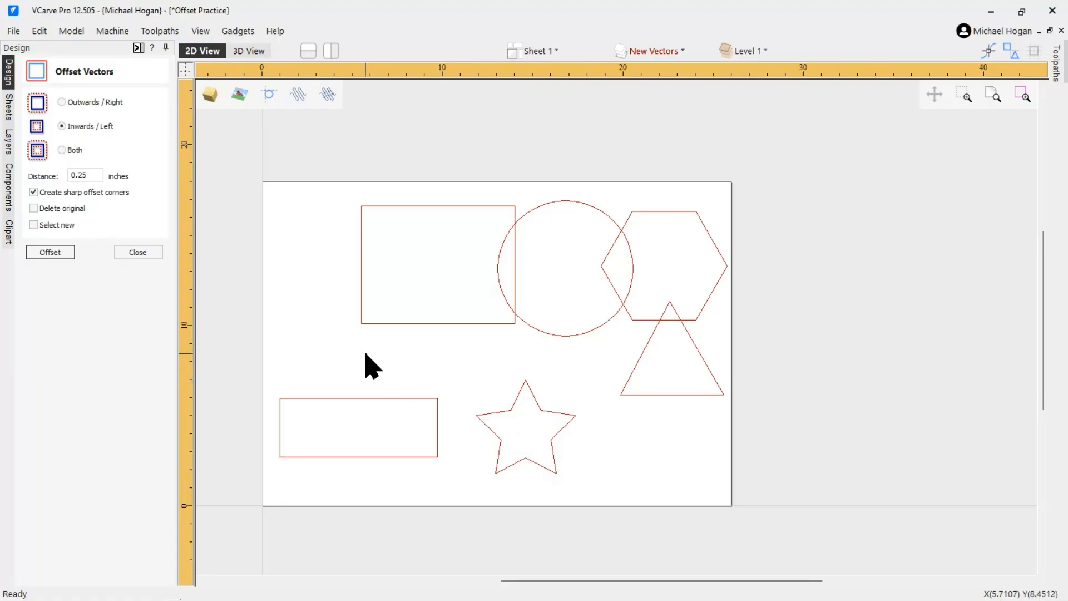
Nudge the small rectangle up and left so it overlaps the large rectangle
click(517, 396)
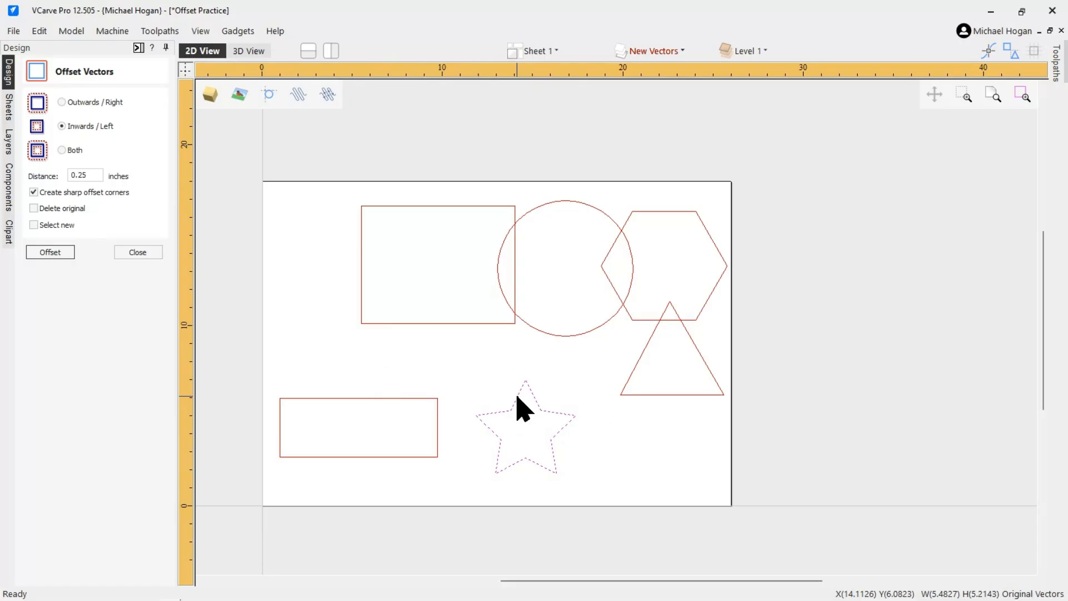
click(356, 398)
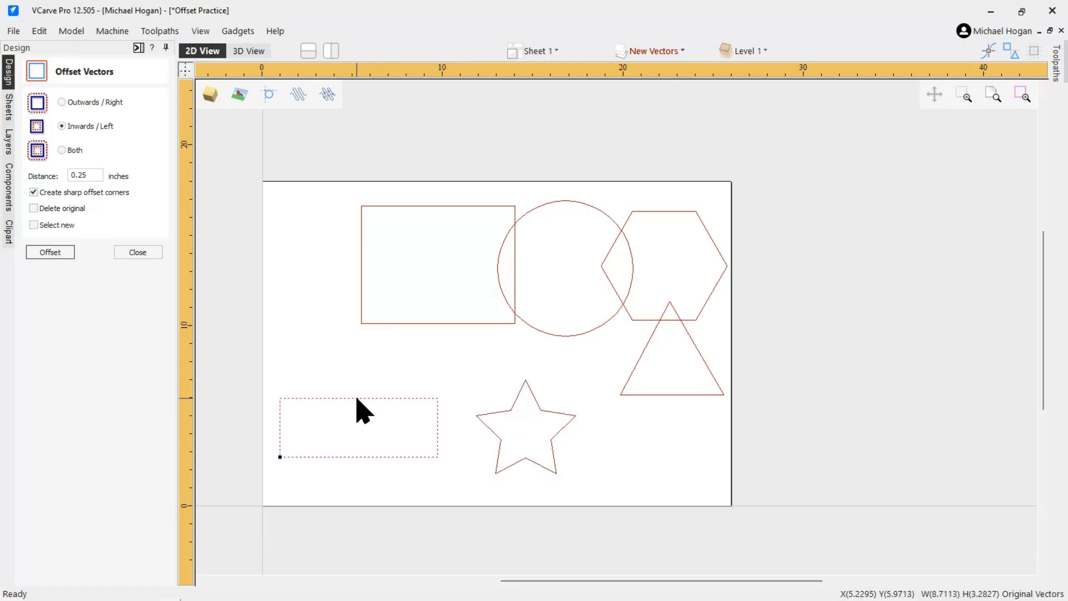
key(Up)
key(Up)
key(Up)
key(Up)
key(Up)
Nudge the star up and left toward the other shapes
key(Up)
key(Left)
key(Left)
key(Left)
key(Left)
key(Left)
key(Left)
key(Right)
key(Right)
click(509, 407)
click(512, 408)
key(Up)
key(Up)
key(Up)
key(Up)
key(Up)
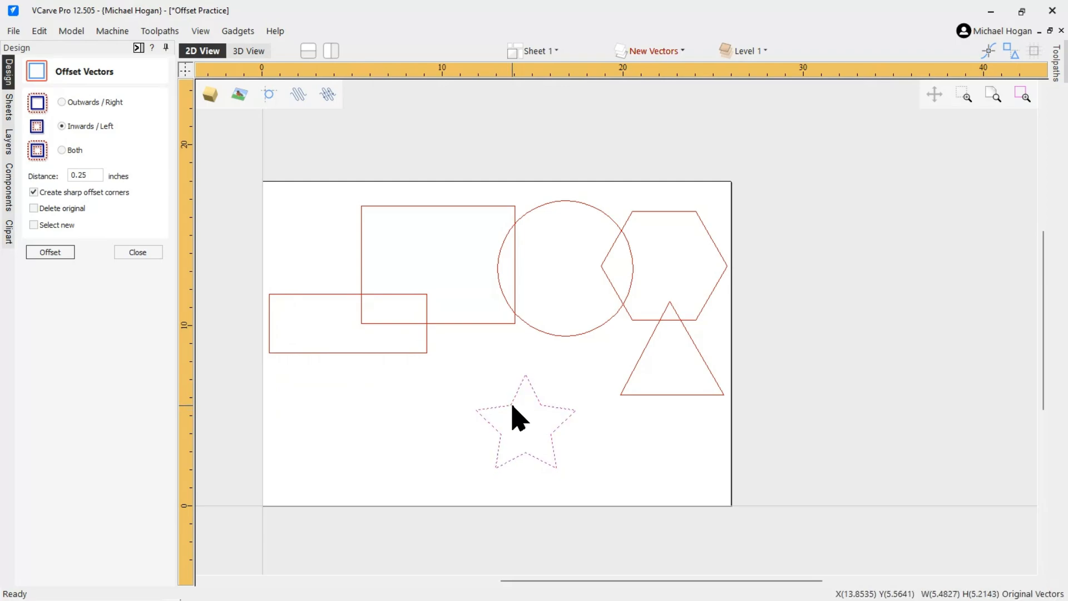
key(Left)
key(Left)
key(Left)
key(Left)
key(Left)
key(Left)
key(Left)
click(334, 424)
click(320, 353)
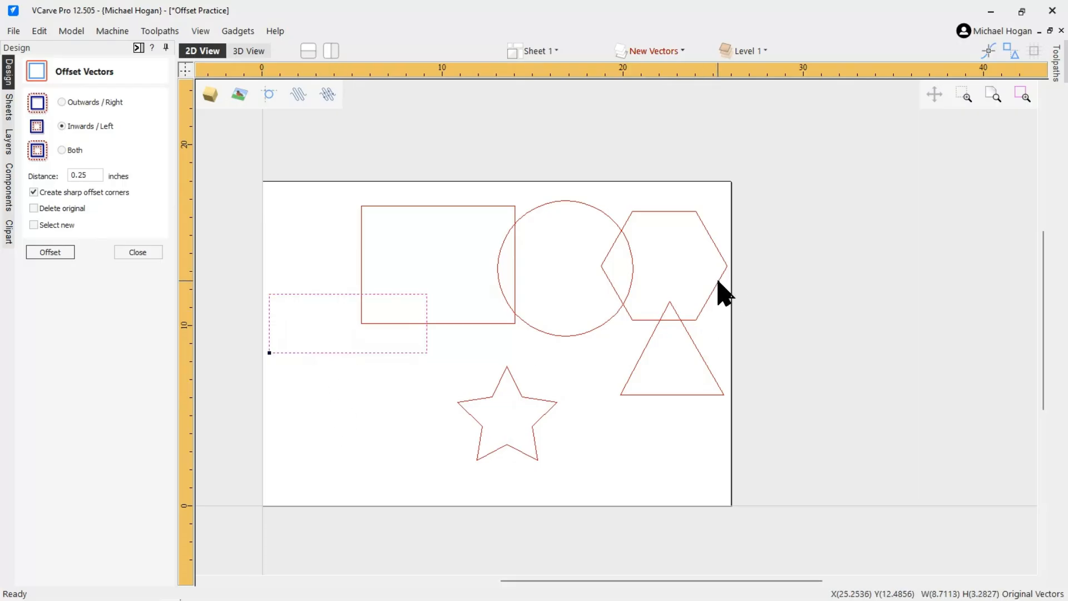
click(719, 282)
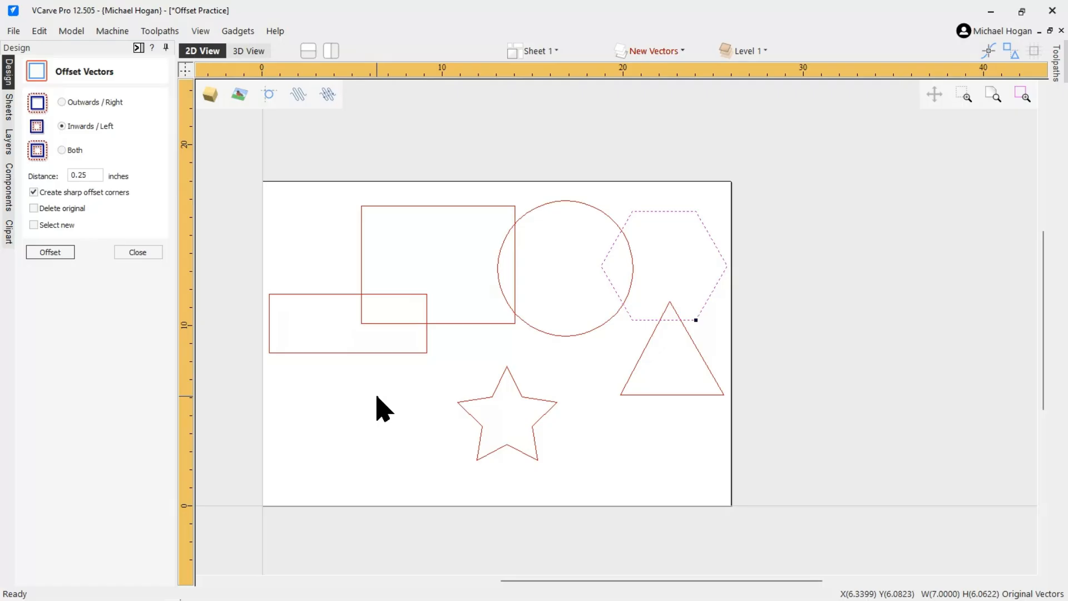
click(403, 396)
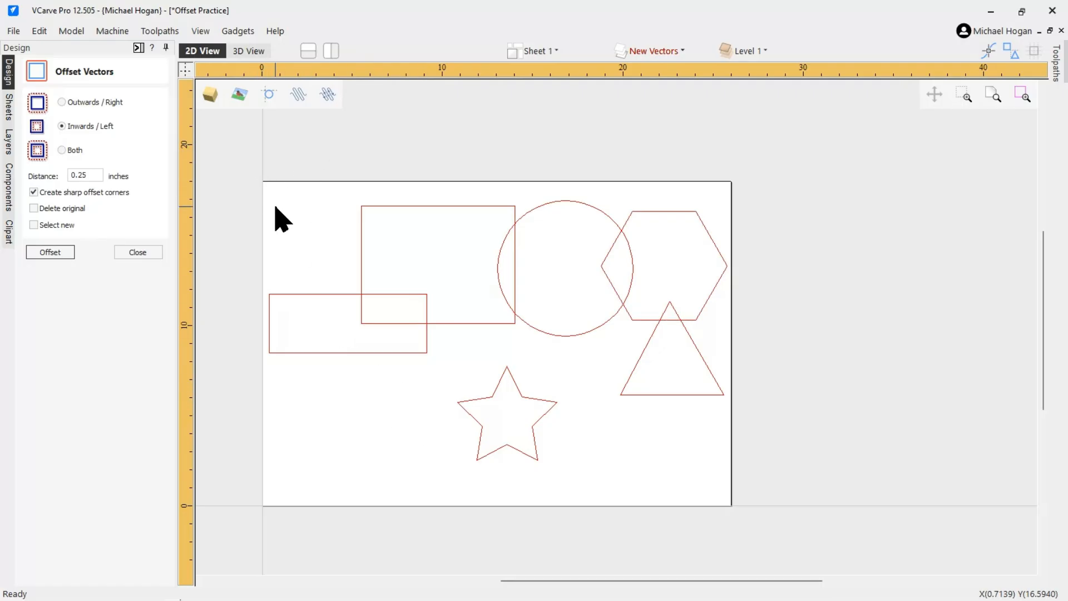
Hide the Original Vectors layer, show New Vectors, and delete all the offset vectors on it
key(ctrl+a)
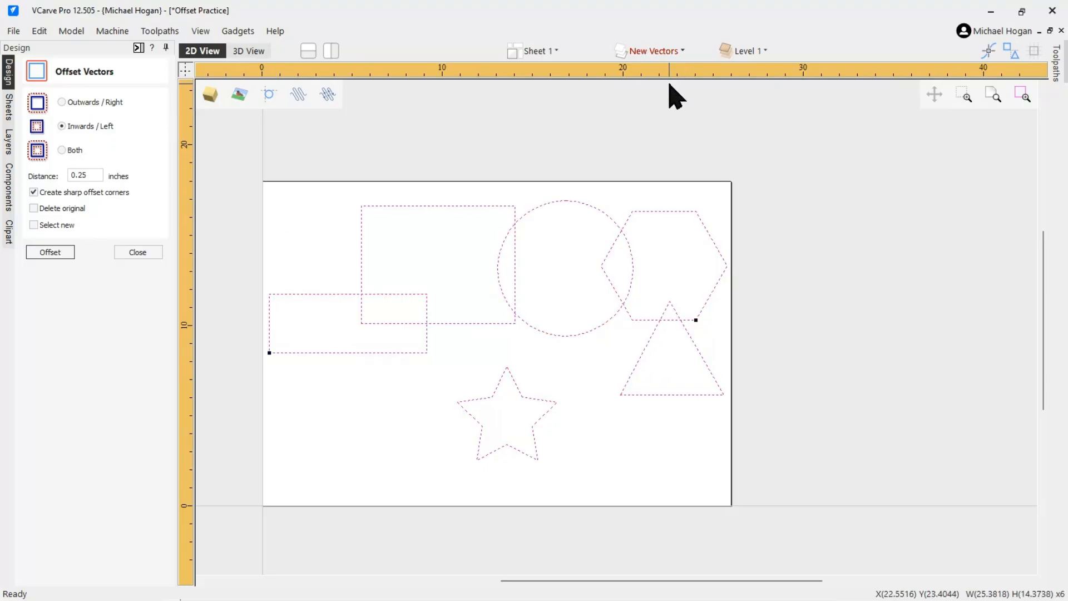
click(650, 55)
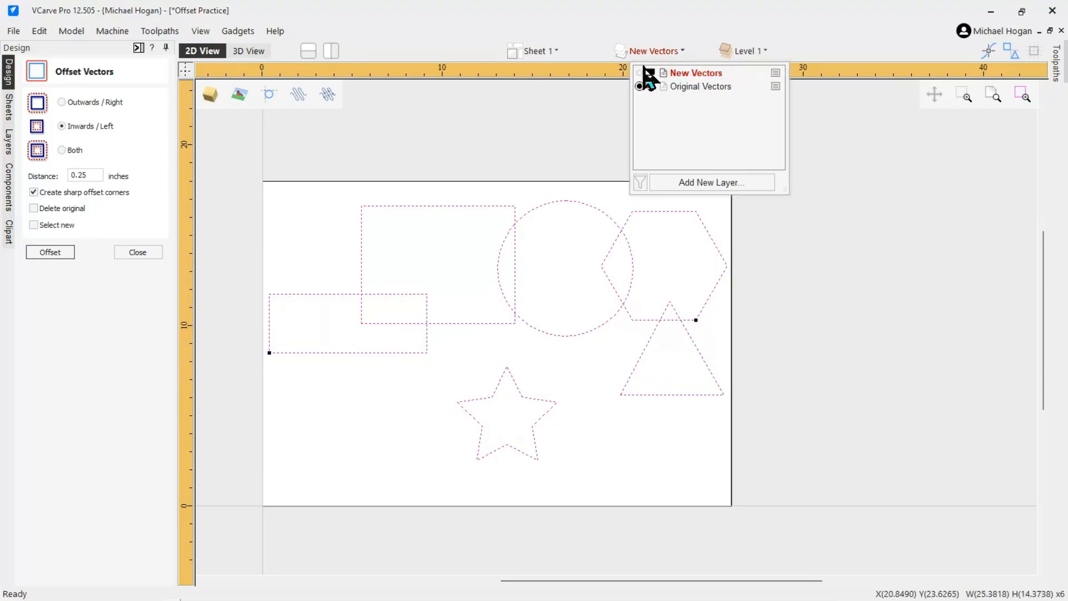
click(641, 87)
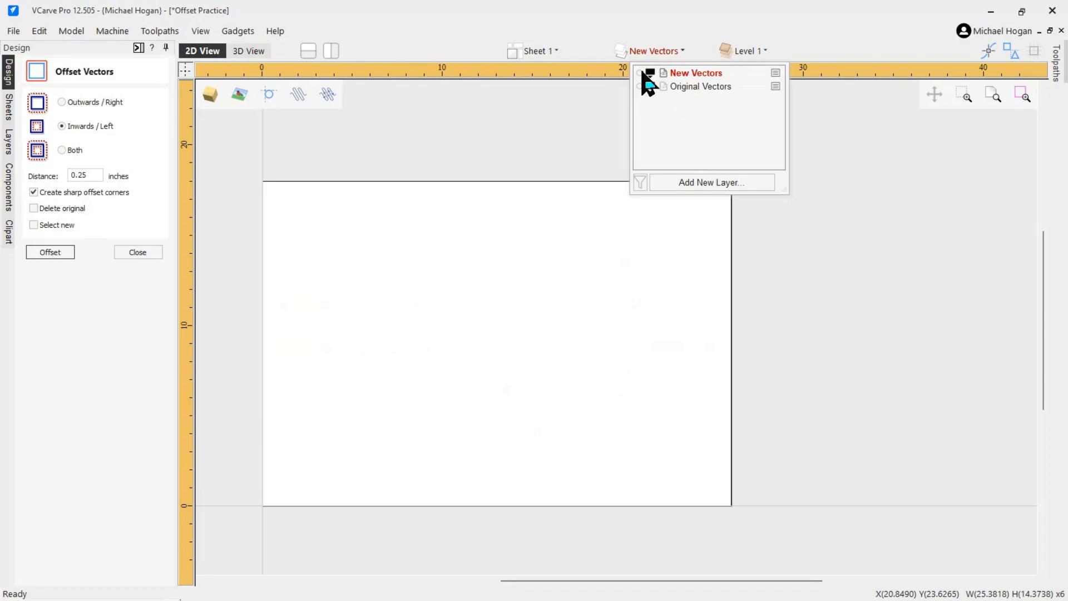
click(641, 73)
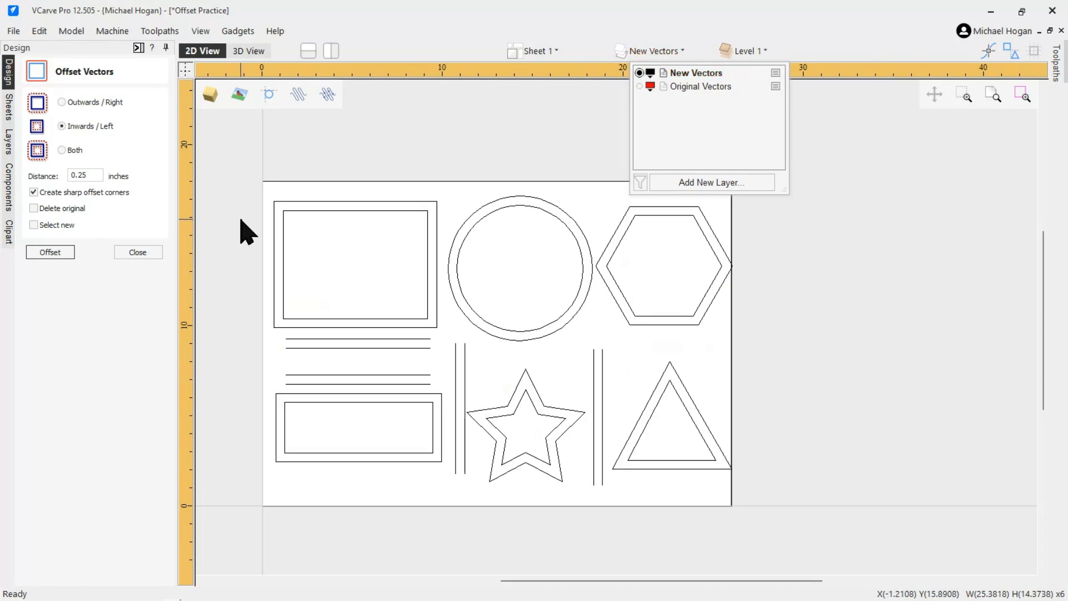
click(334, 189)
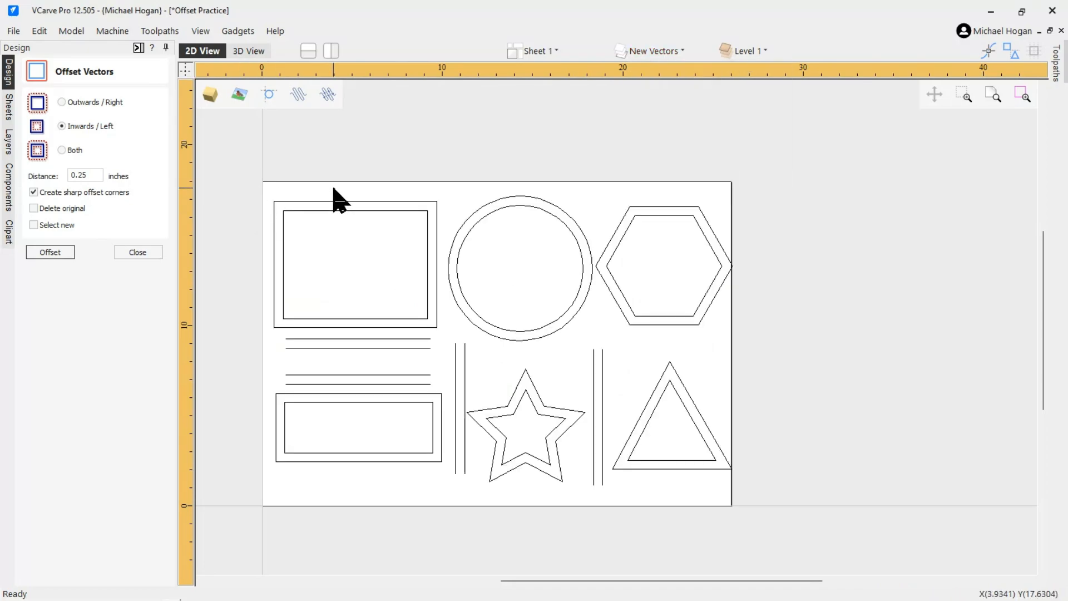
key(ctrl+a)
key(Delete)
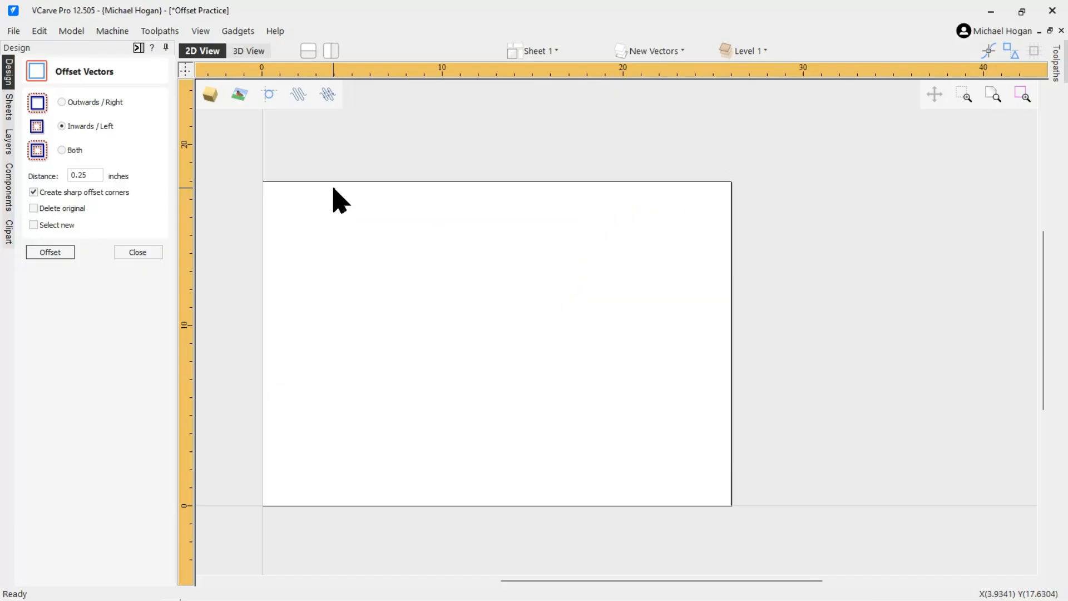
Make the Original Vectors layer visible again
click(655, 51)
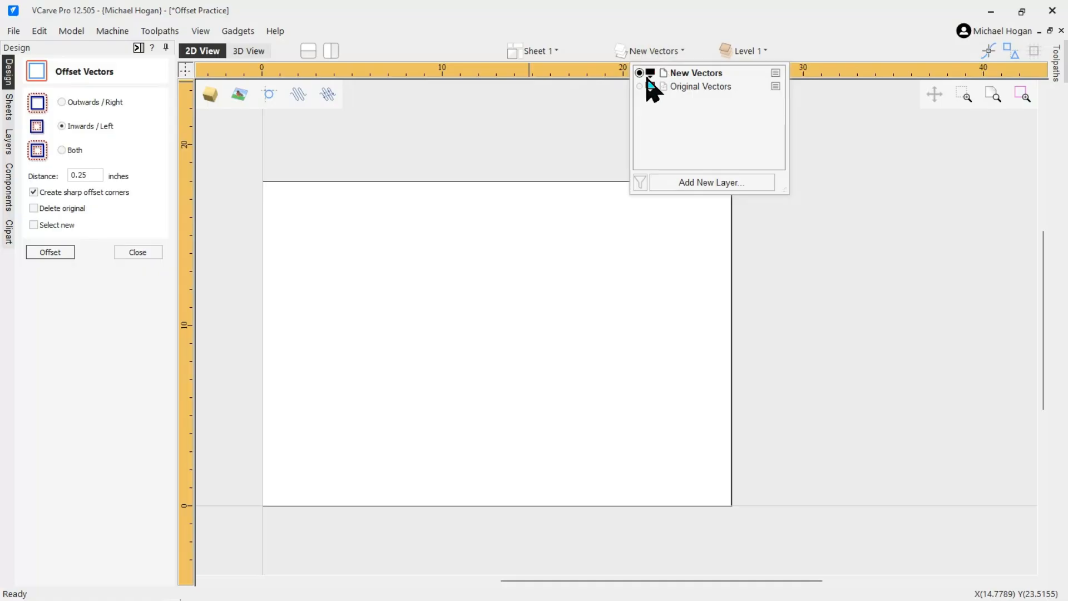
click(640, 87)
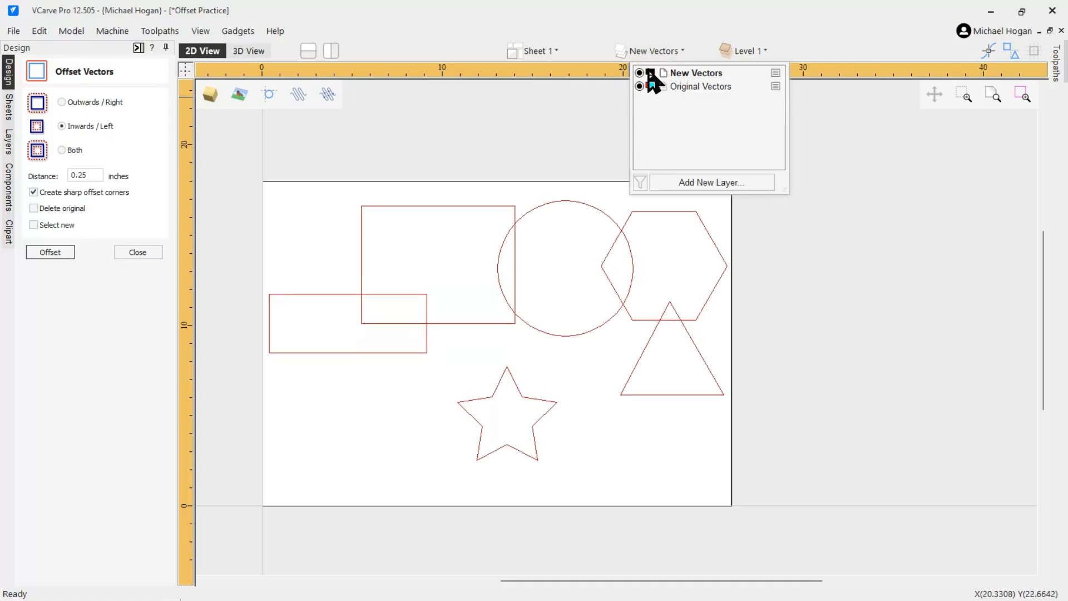
click(503, 139)
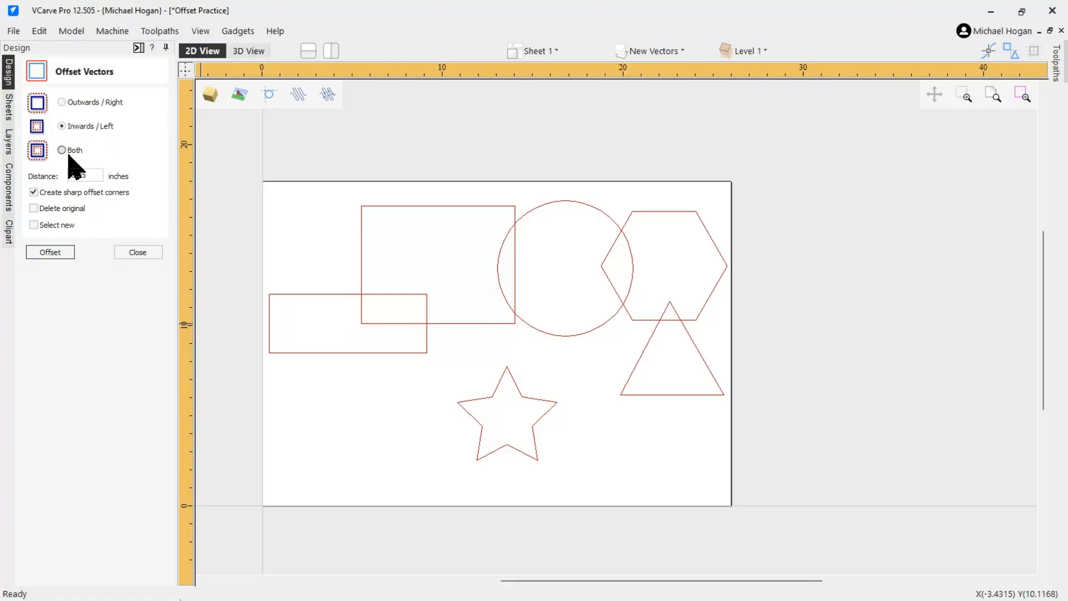
Select all overlapping shapes and offset them Outwards / Right by 0.25 inches, choosing to continue anyway
click(62, 102)
key(ctrl+a)
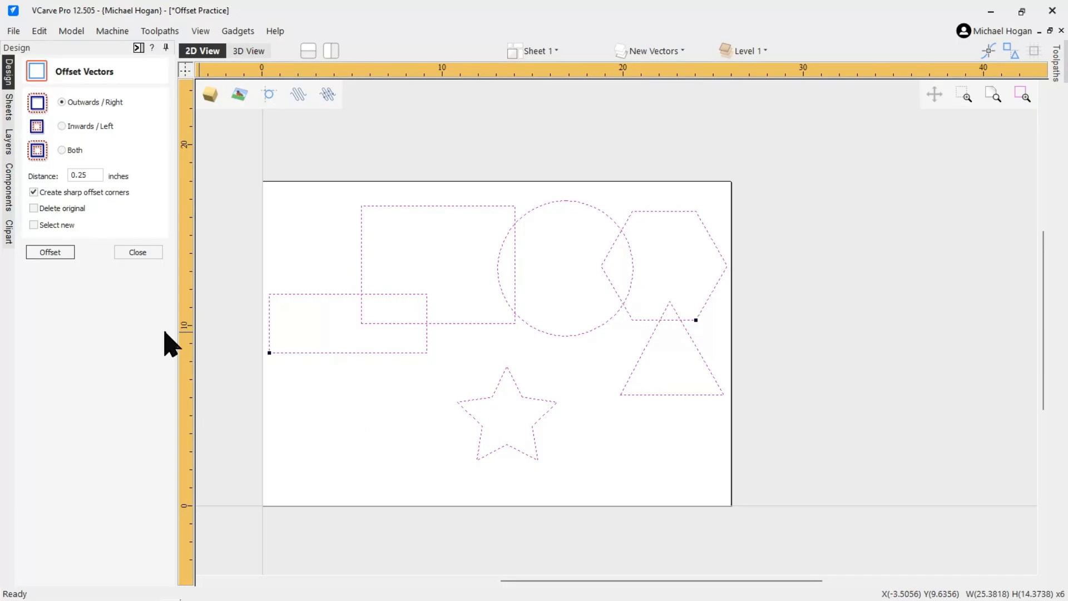
click(55, 253)
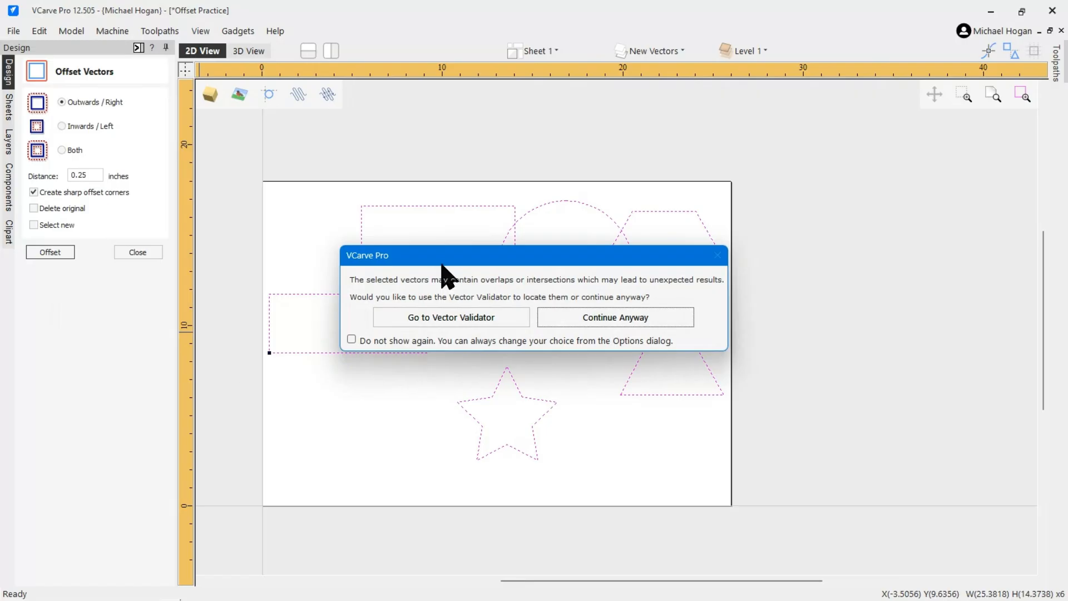
drag(573, 261, 821, 433)
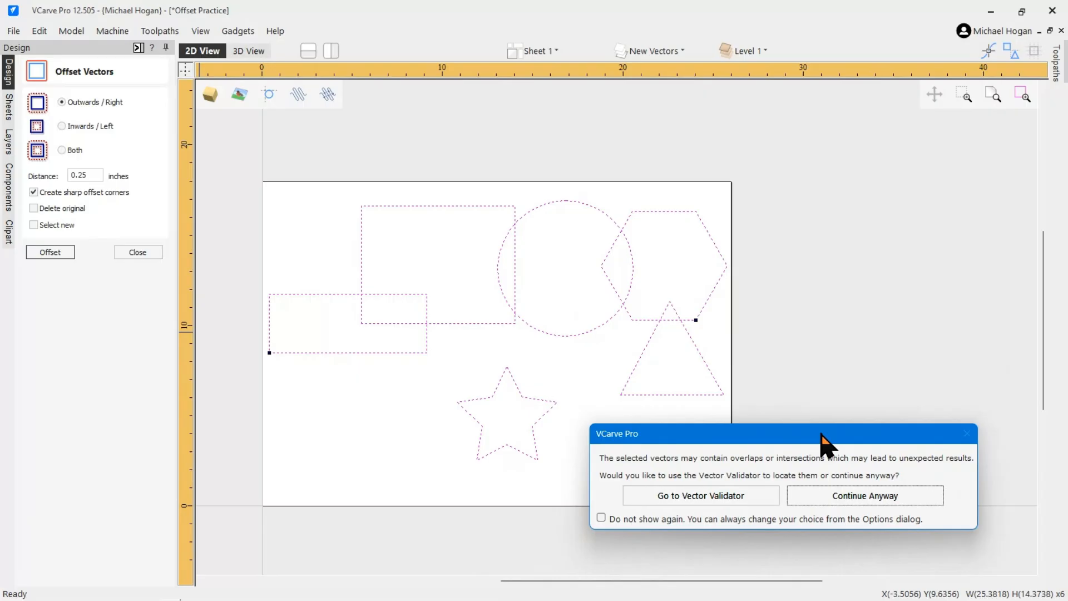
click(882, 501)
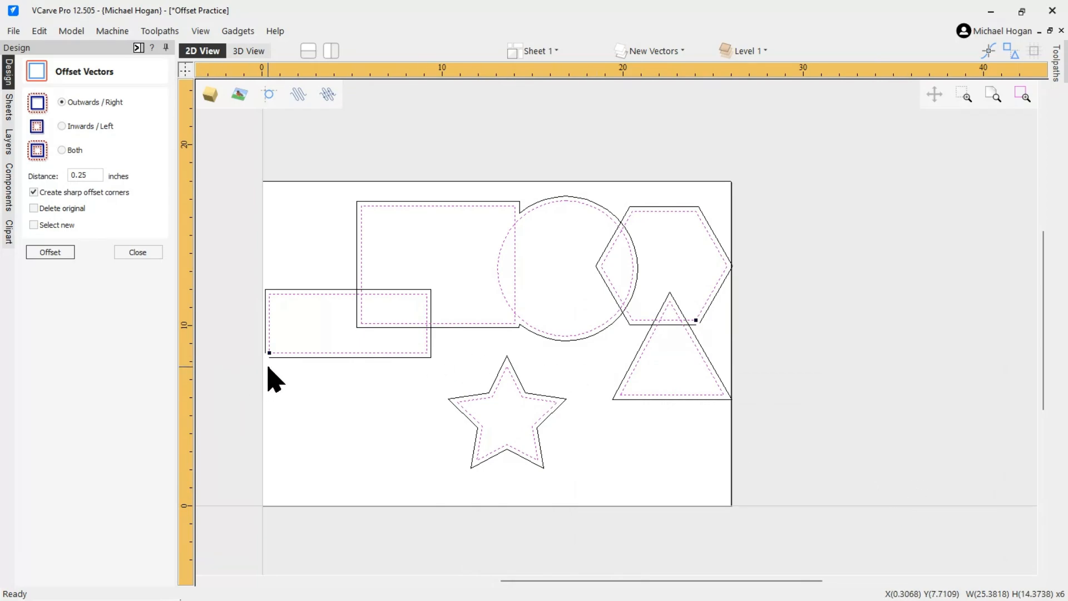
Inspect the outward offsets around the overlapping shapes by zooming in and out
scroll(320, 364, up, 4)
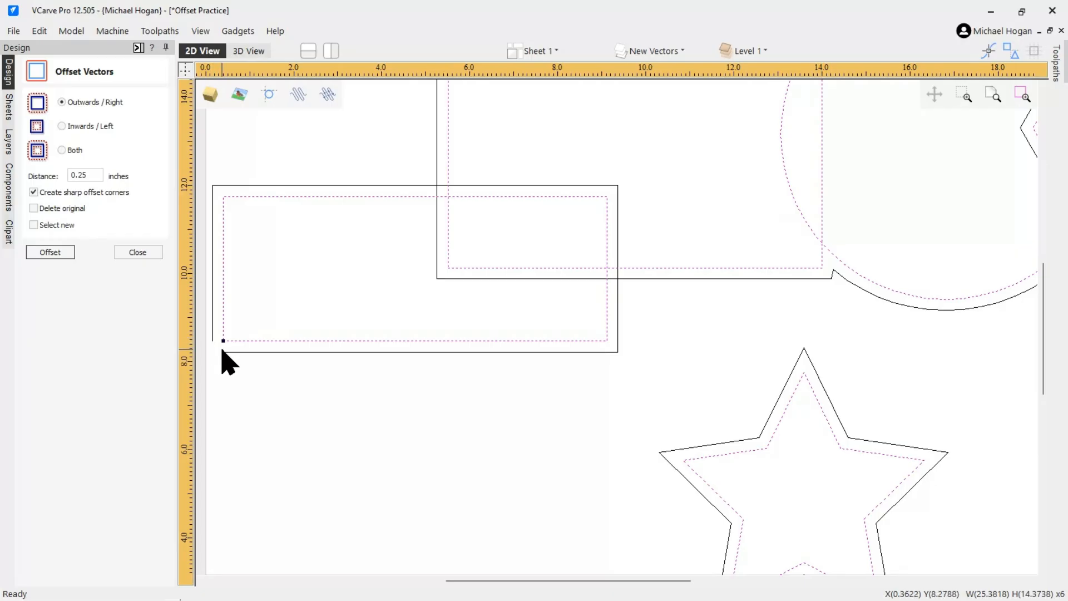
scroll(267, 409, down, 3)
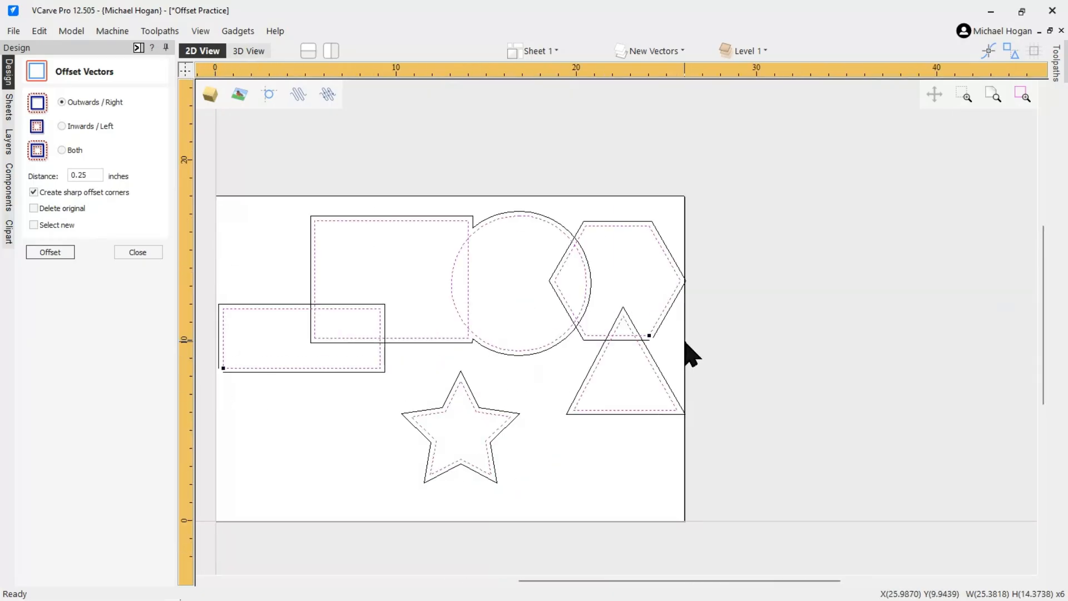
scroll(659, 353, up, 3)
scroll(655, 344, up, 2)
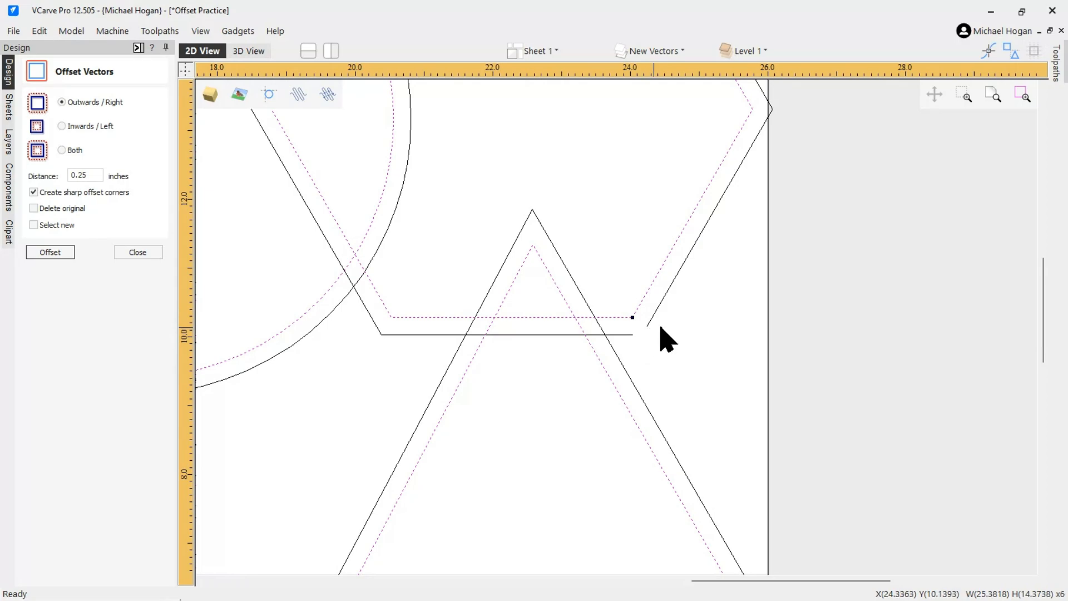
scroll(668, 328, down, 2)
scroll(671, 337, down, 1)
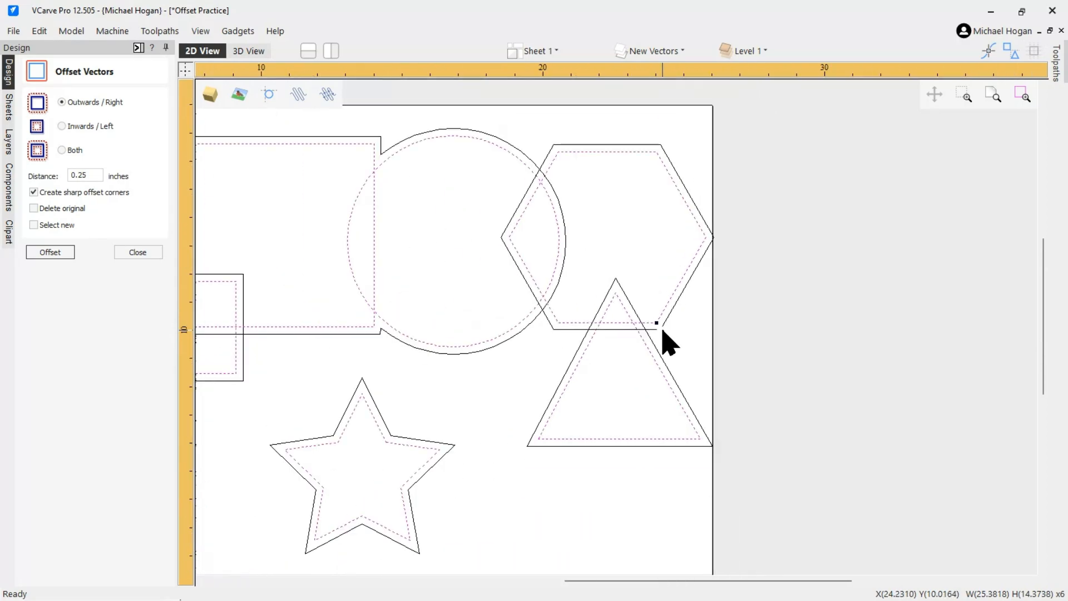
scroll(663, 340, down, 1)
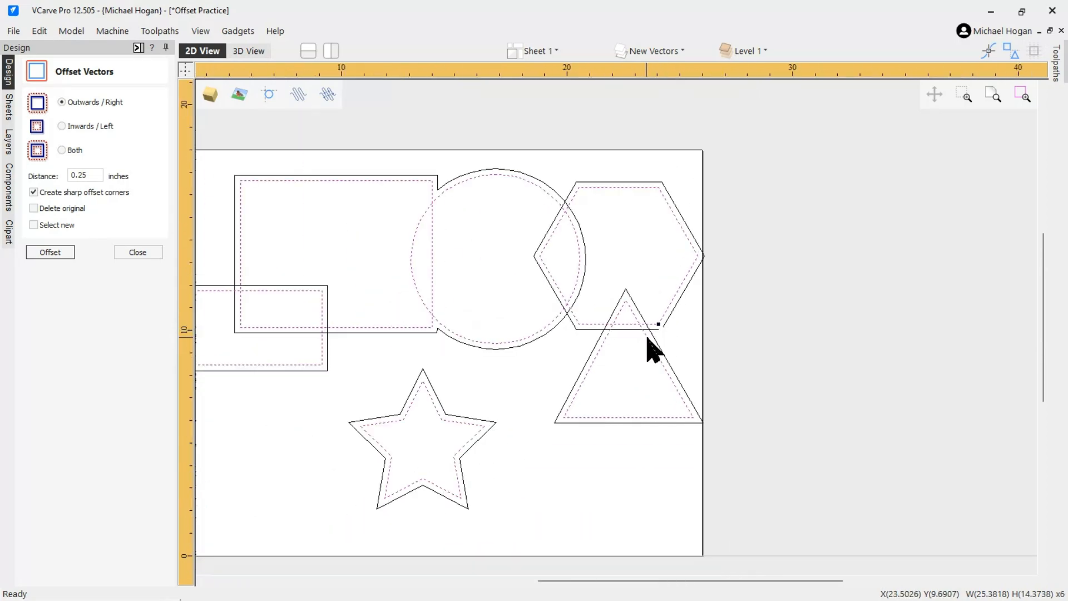
scroll(661, 335, up, 1)
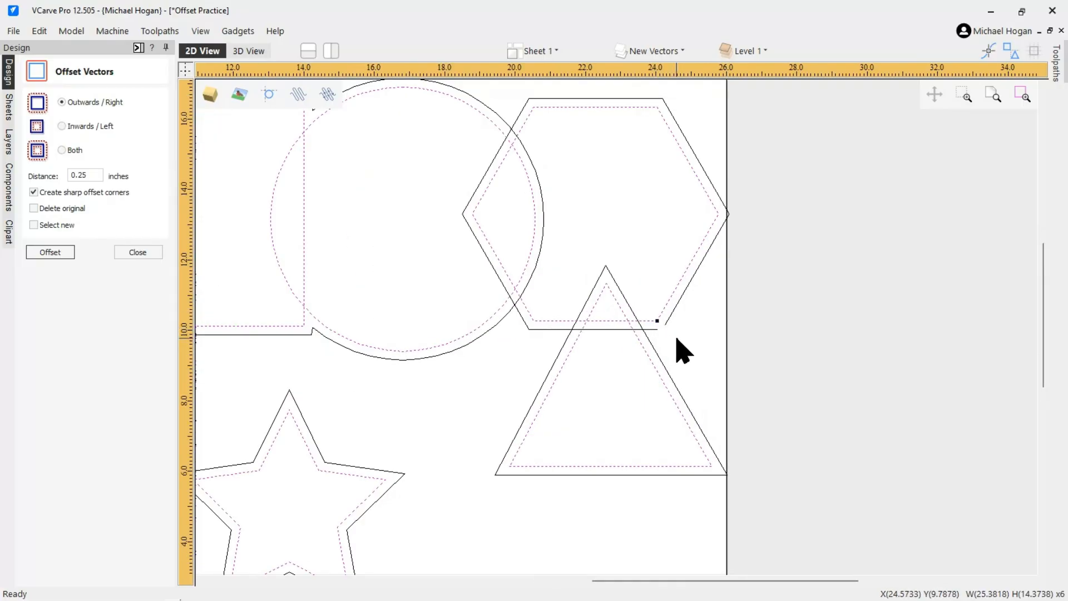
scroll(460, 380, down, 1)
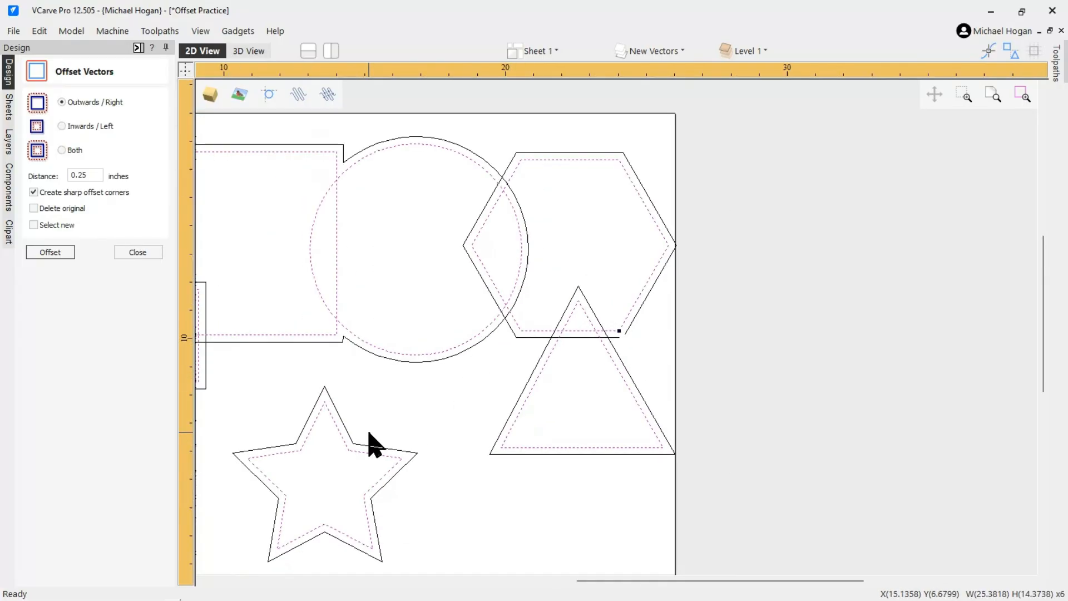
scroll(378, 429, down, 1)
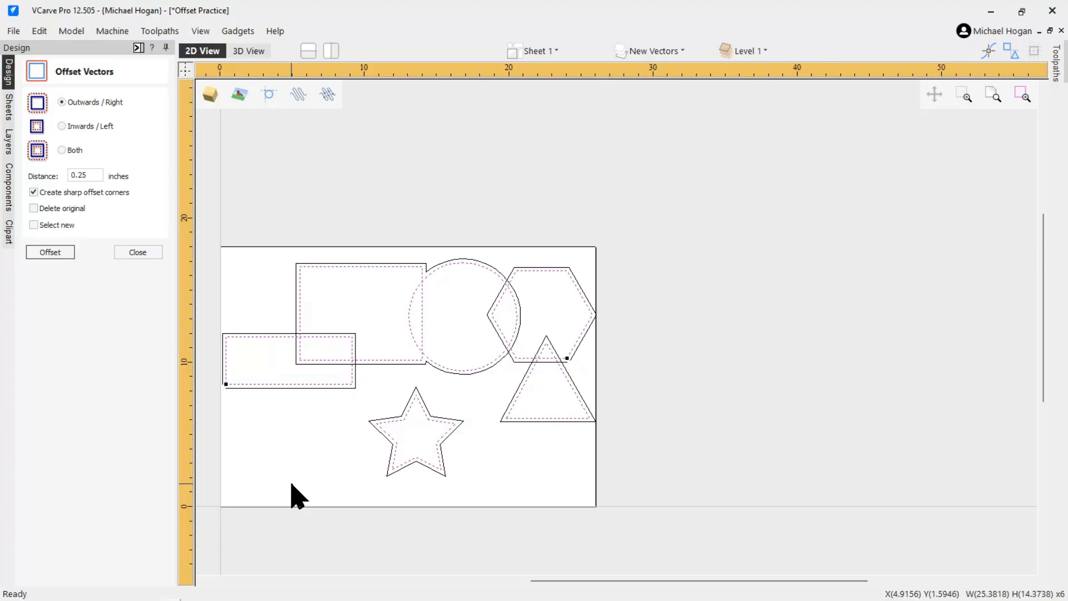
scroll(303, 456, up, 1)
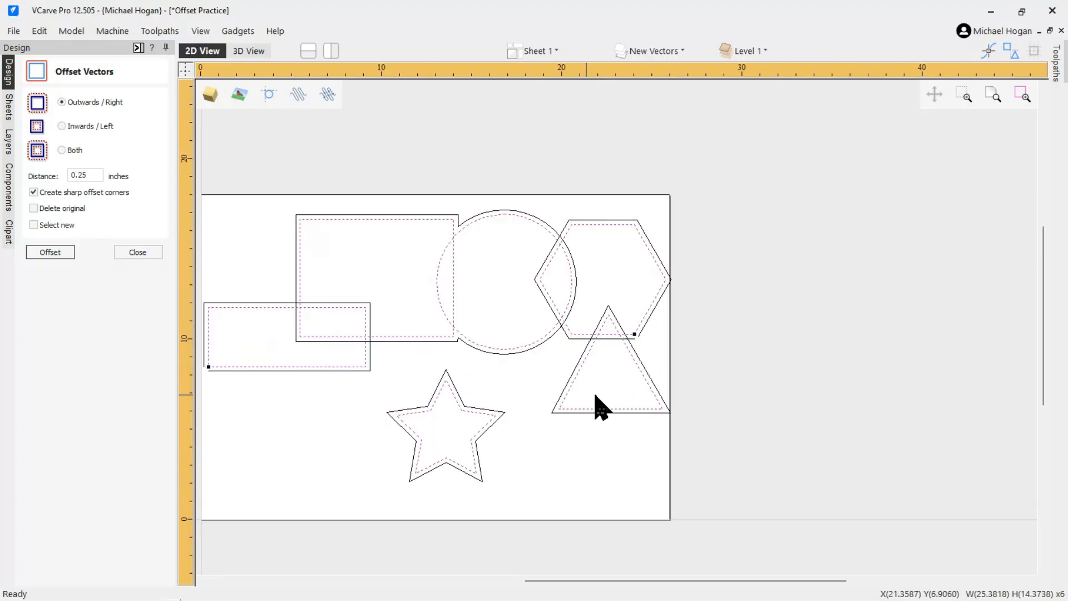
Hide the Original Vectors layer and delete all the outward offsets on the New Vectors layer
scroll(553, 417, up, 1)
scroll(834, 348, down, 2)
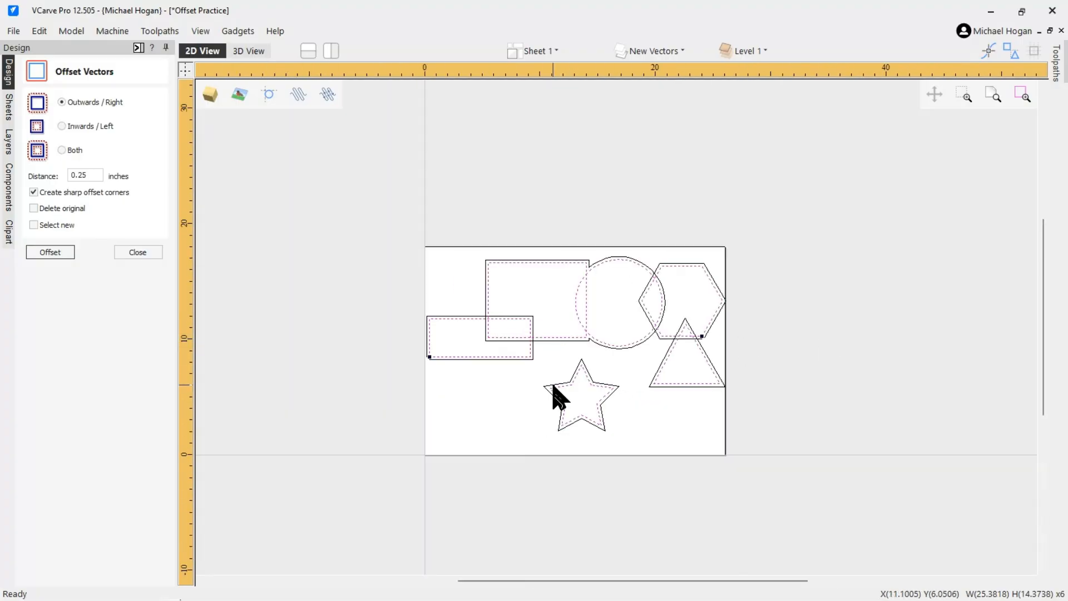
scroll(558, 395, up, 2)
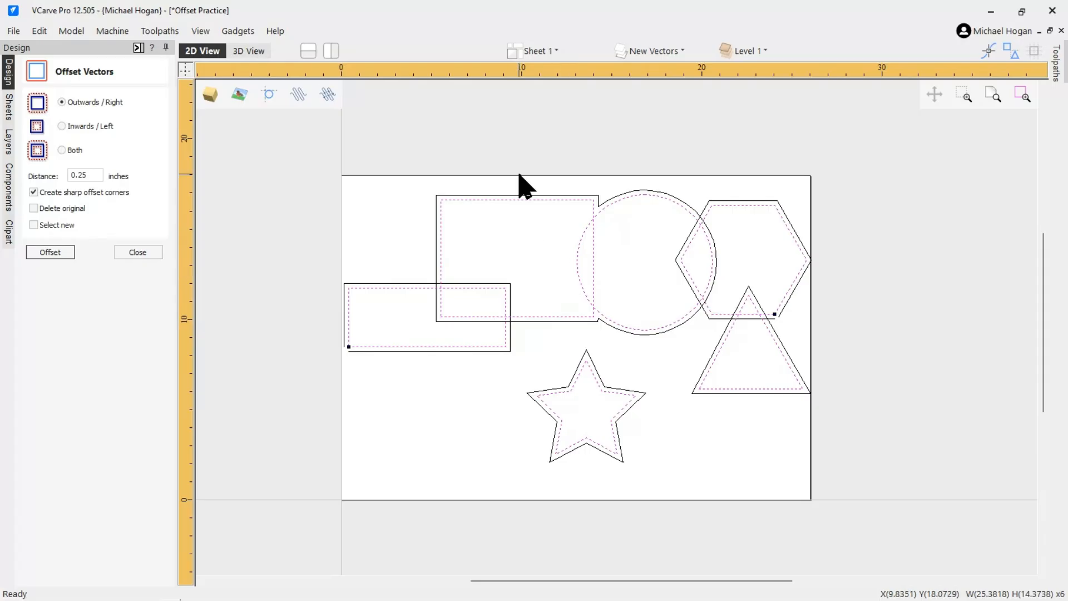
click(640, 51)
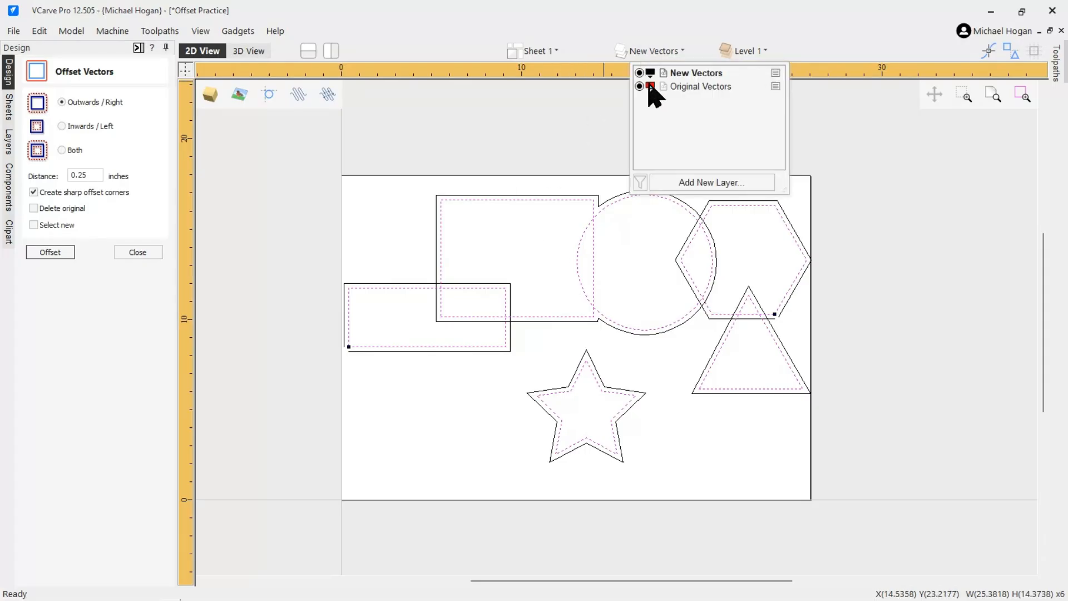
click(639, 86)
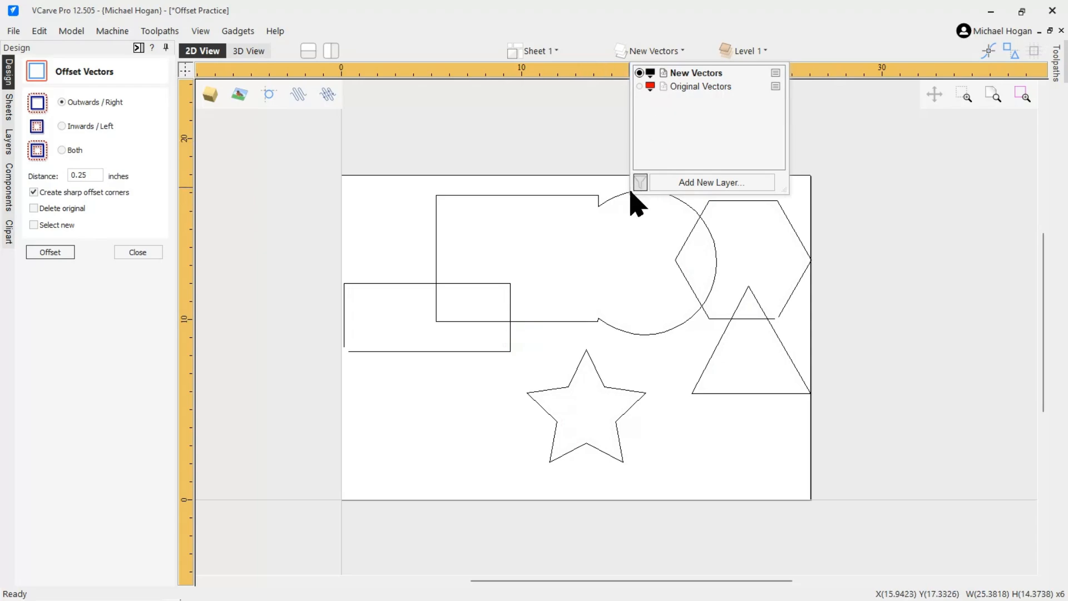
click(553, 245)
key(ctrl+a)
key(Delete)
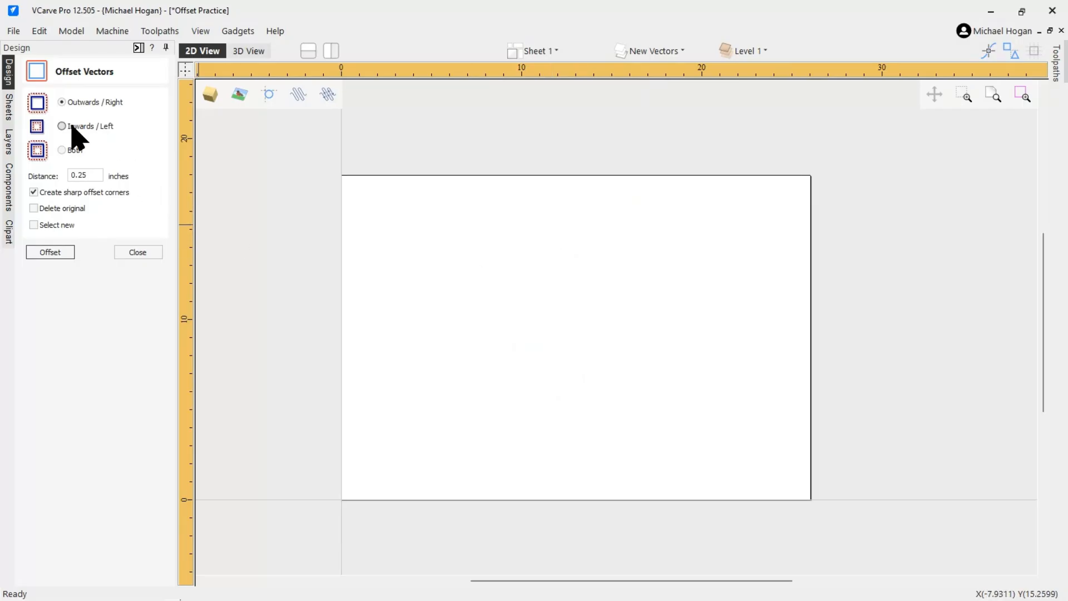
Show Original Vectors again, select all shapes and offset them Inwards / Left by 0.25 inches, choosing to continue anyway
click(61, 126)
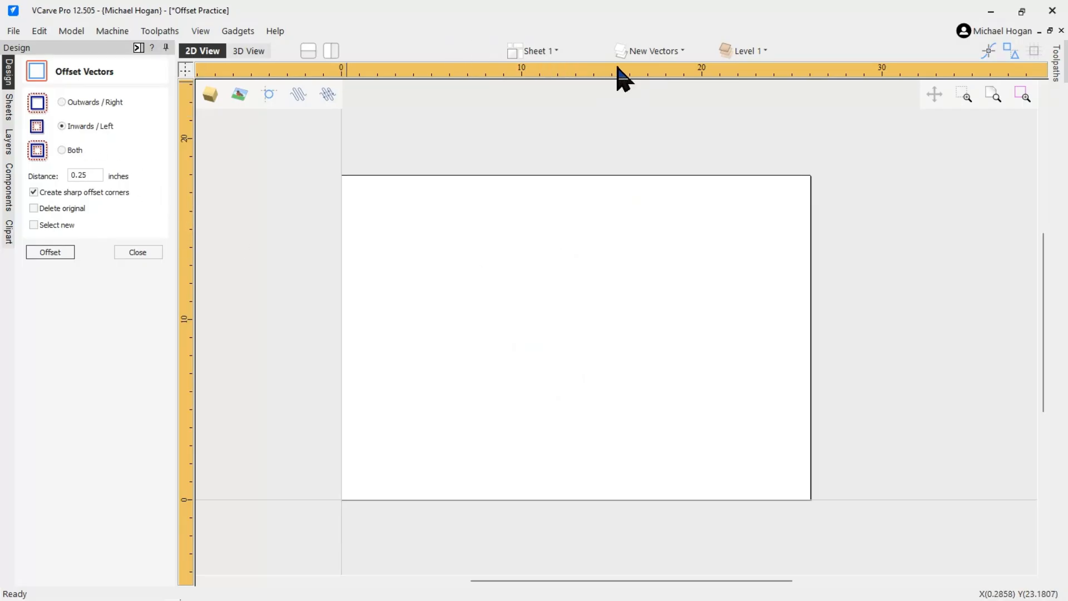
click(649, 52)
click(639, 86)
click(526, 256)
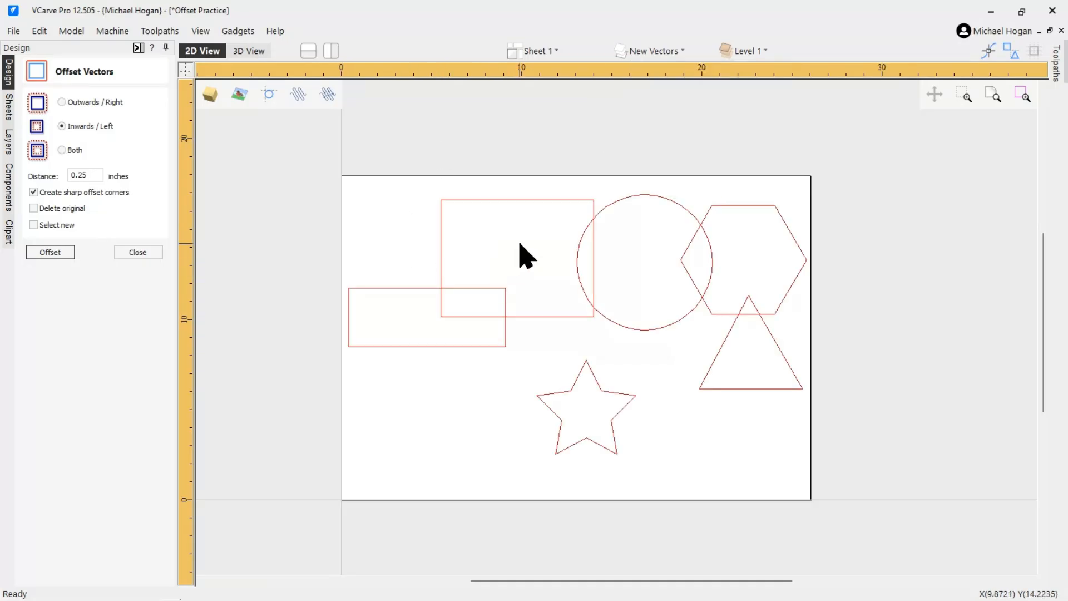
key(ctrl+a)
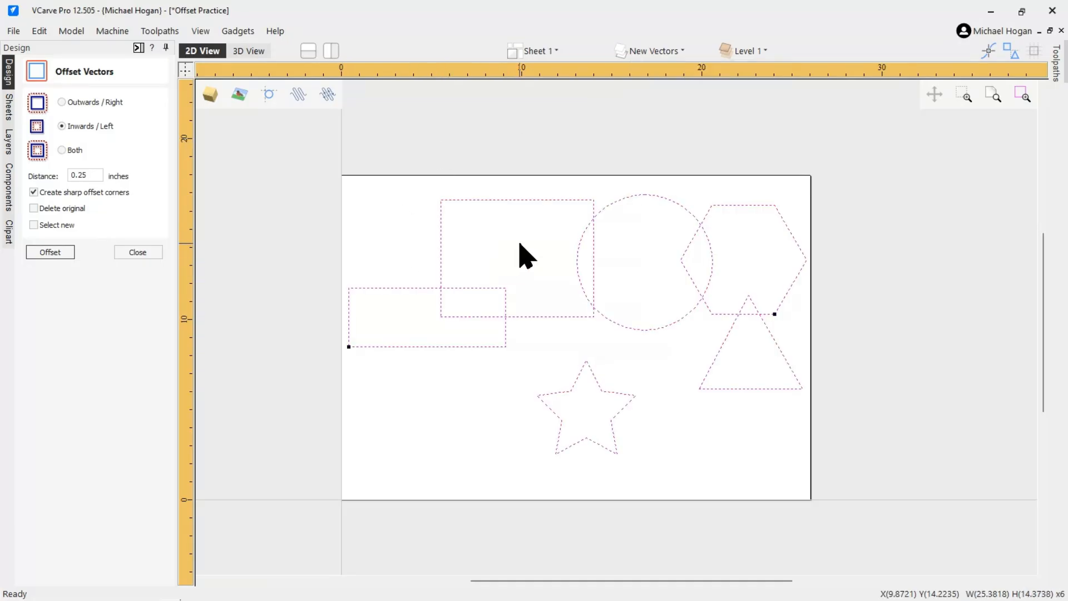
click(49, 253)
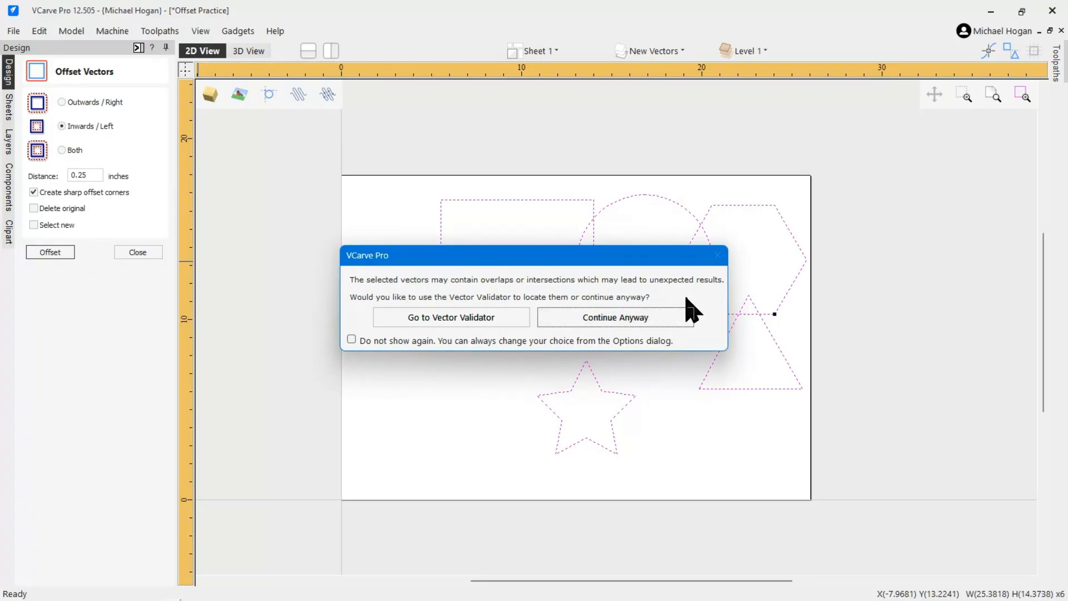
click(617, 321)
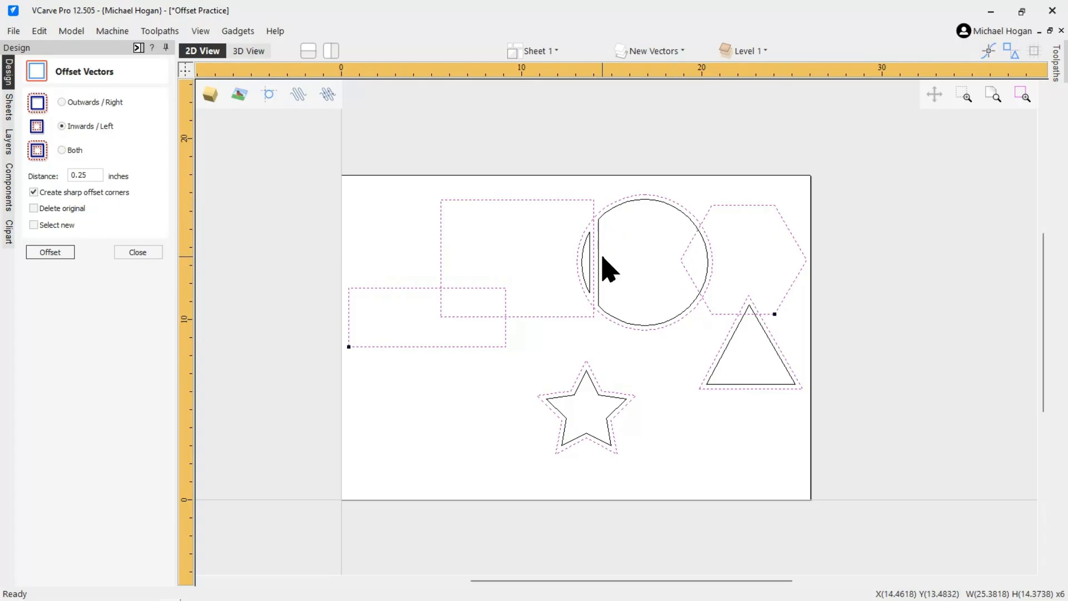
Hide the Original Vectors layer again and delete all the inward offsets on the New Vectors layer
scroll(596, 294, up, 1)
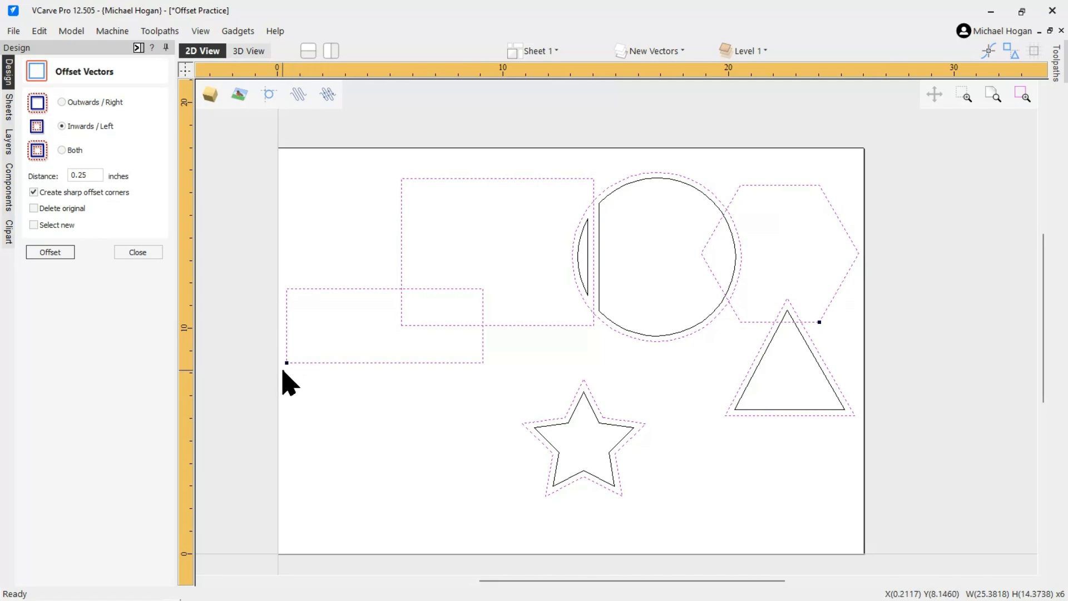
scroll(280, 363, up, 3)
scroll(286, 368, up, 3)
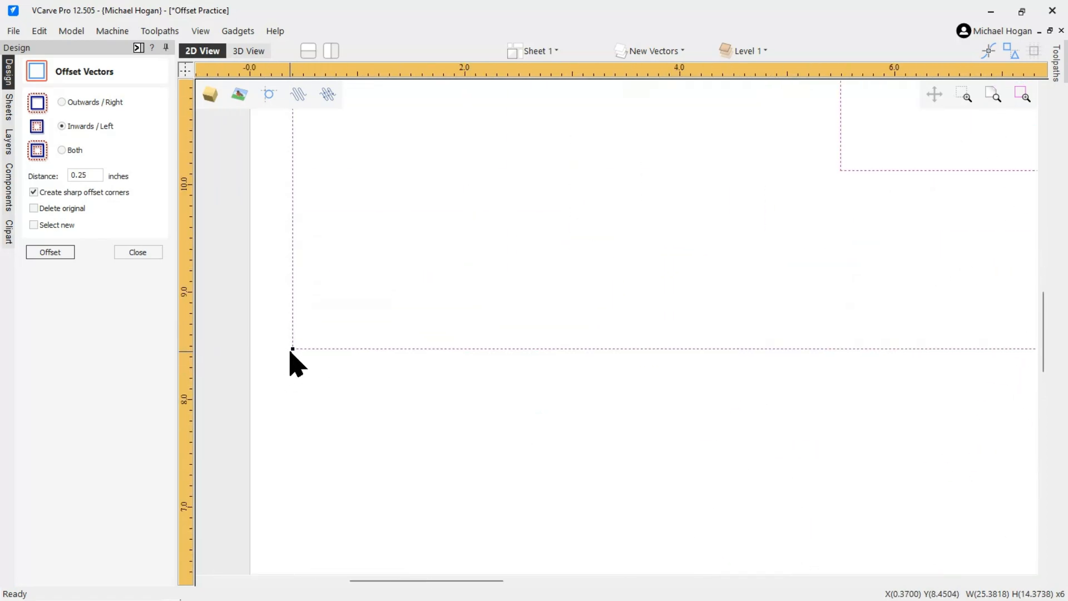
scroll(289, 367, down, 6)
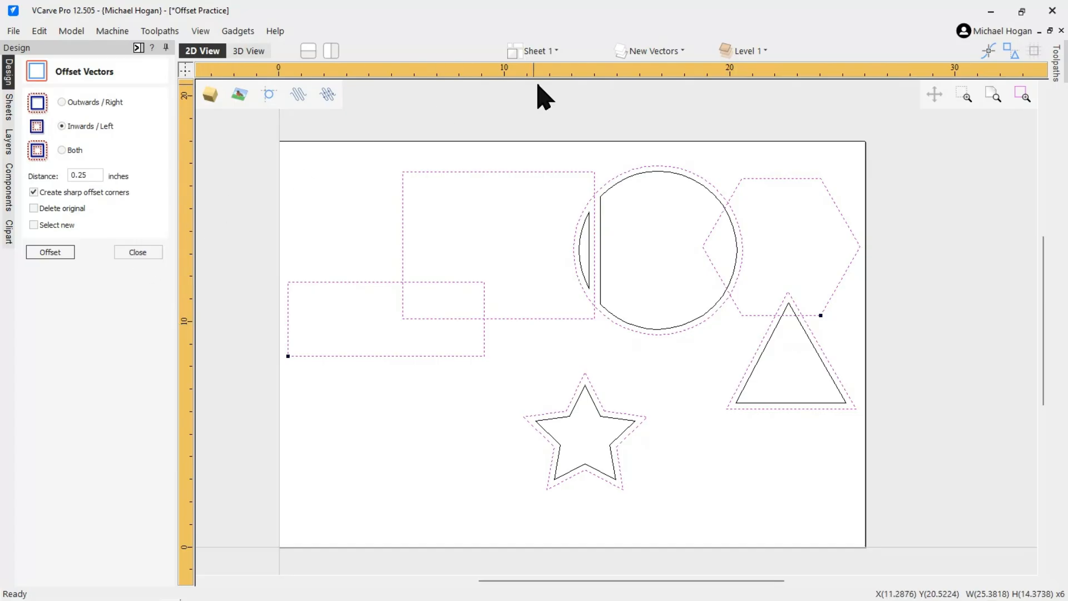
click(659, 52)
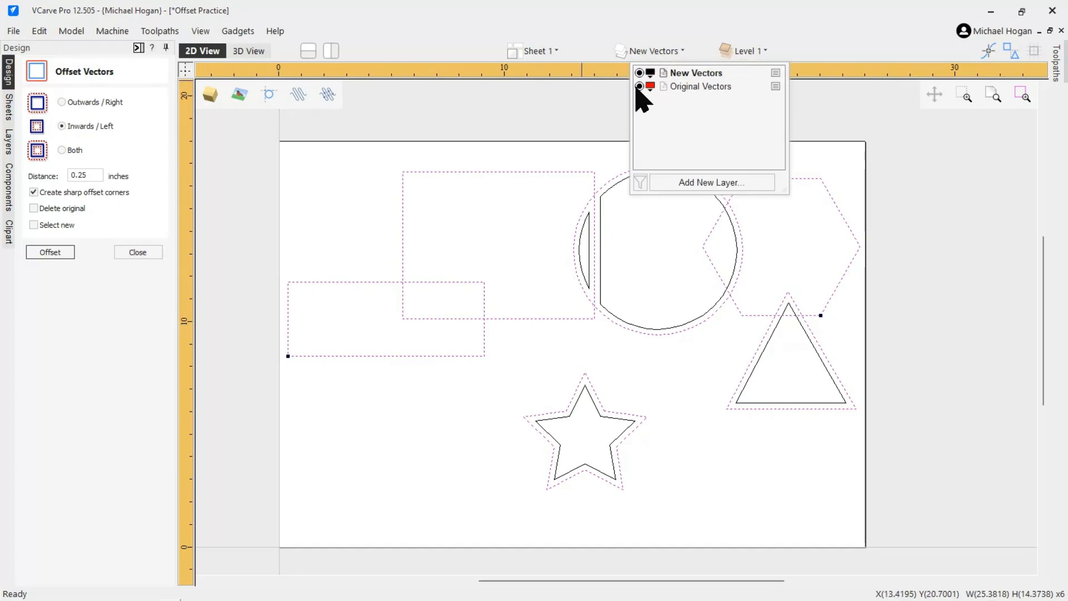
click(639, 86)
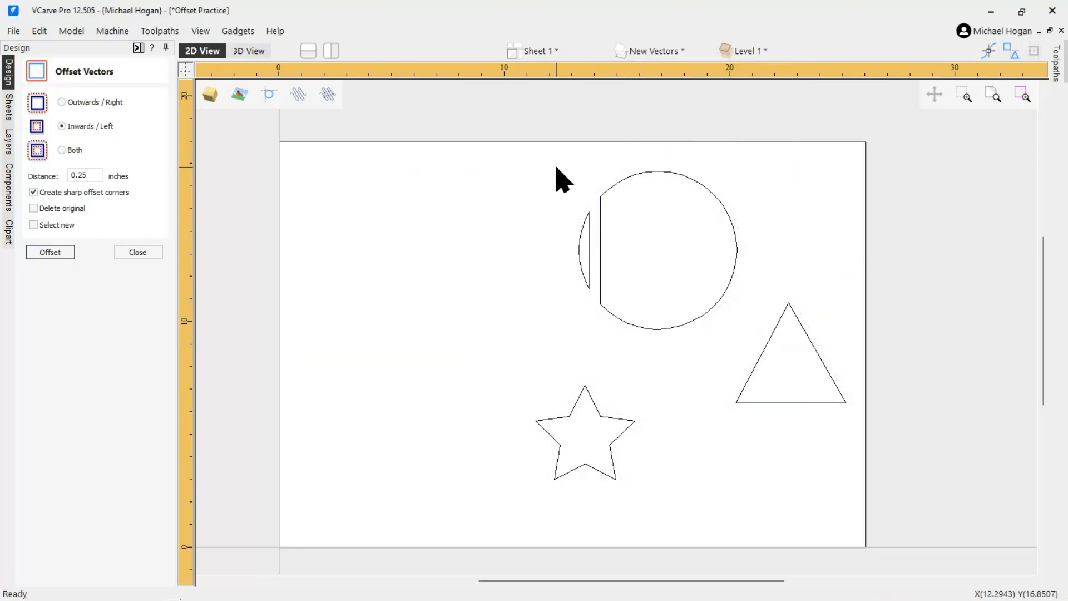
key(ctrl+a)
key(Delete)
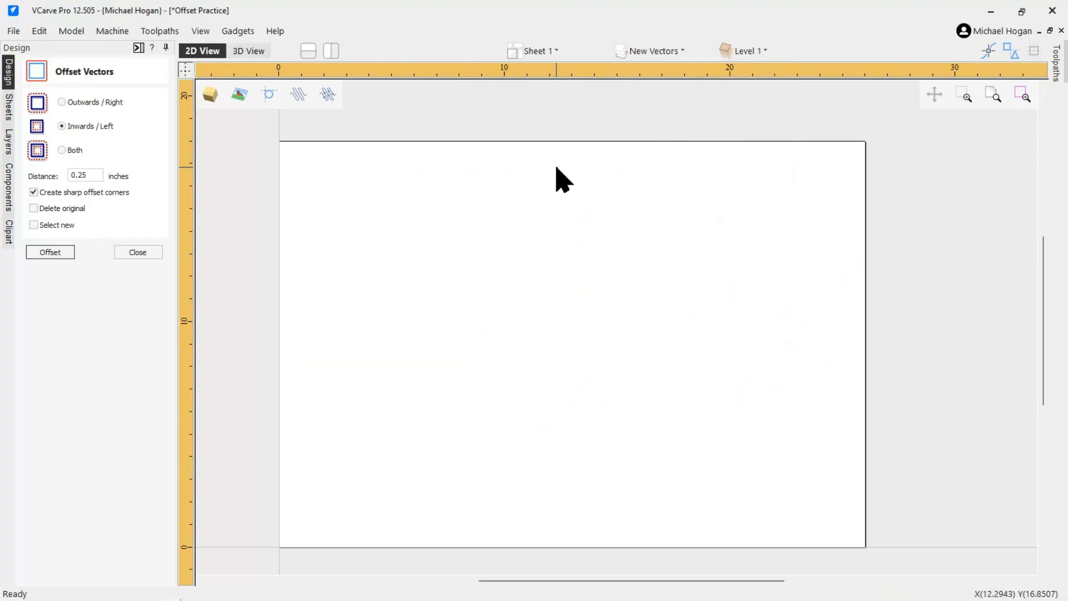
Show Original Vectors, select all shapes and offset them in Both directions by 0.25 inches, choosing to continue anyway
click(61, 149)
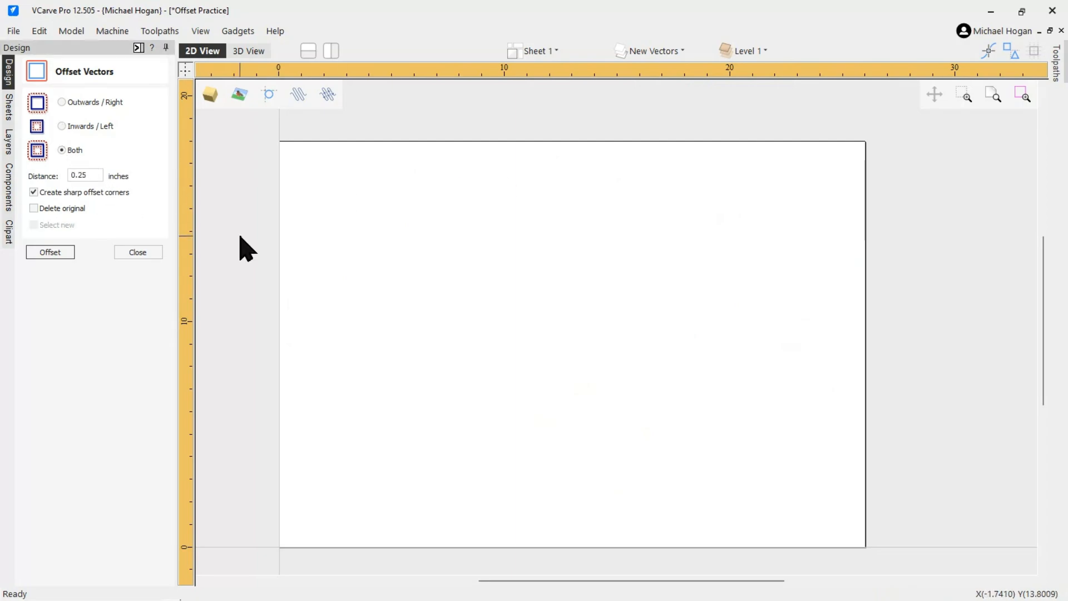
click(667, 55)
click(640, 86)
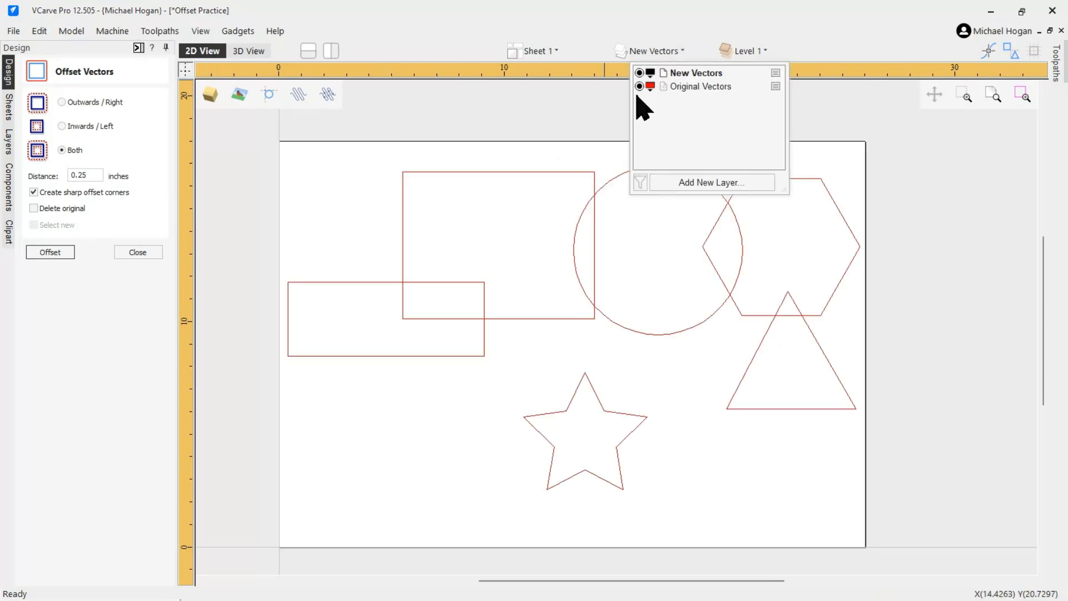
click(360, 222)
key(ctrl+a)
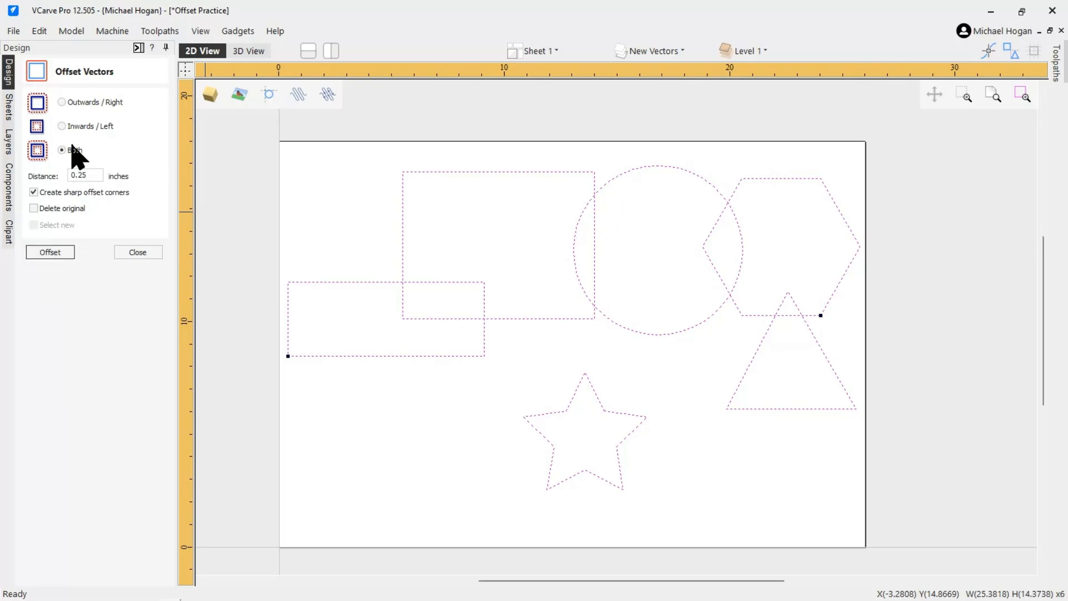
click(51, 252)
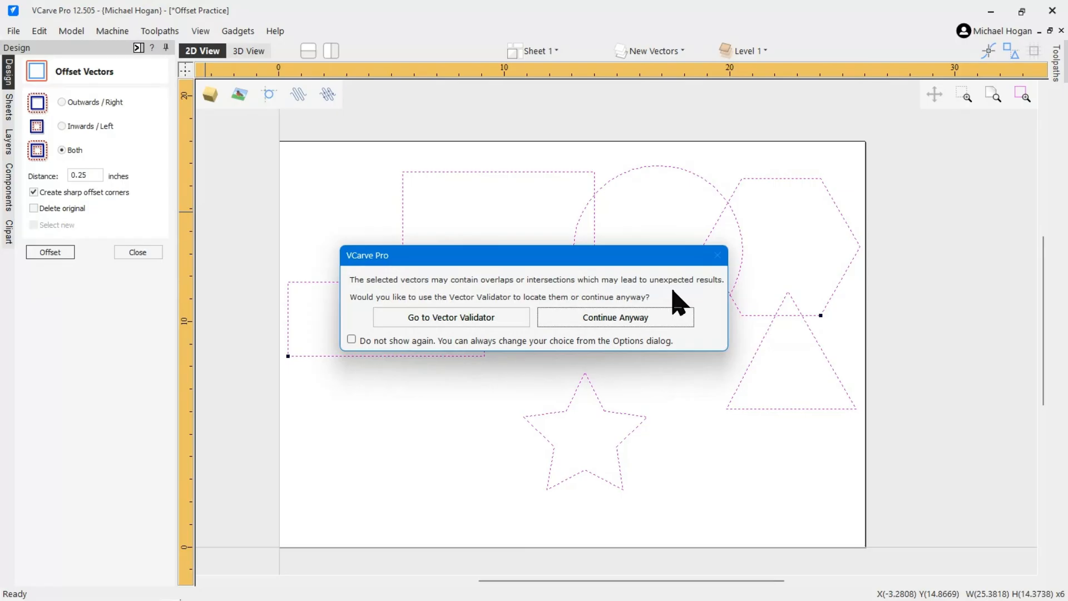
click(624, 328)
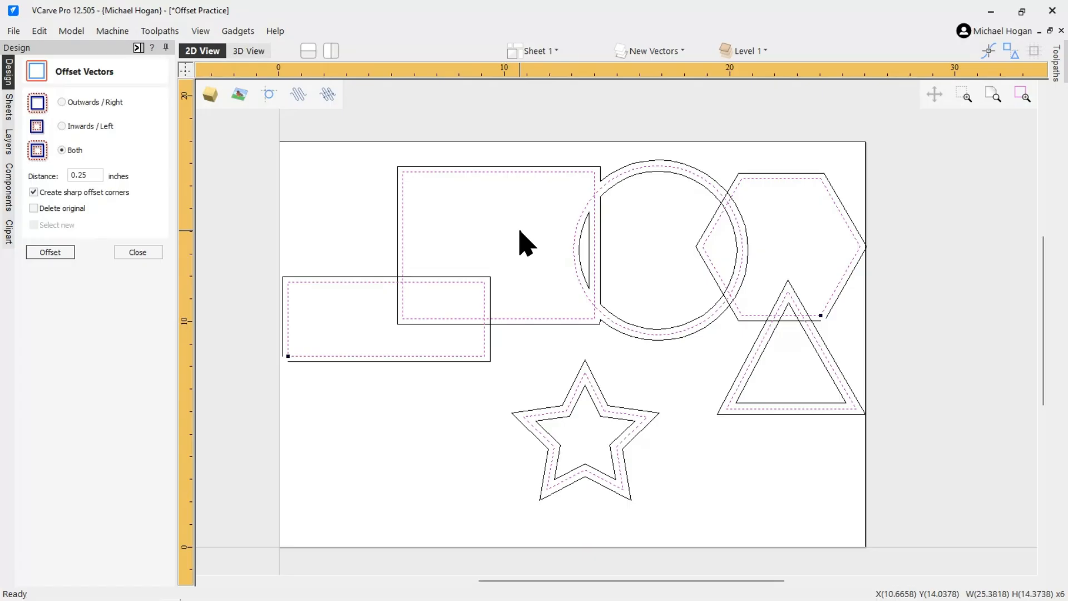
Inspect the two-sided offsets around each shape by zooming in and out across the drawing
scroll(326, 391, up, 1)
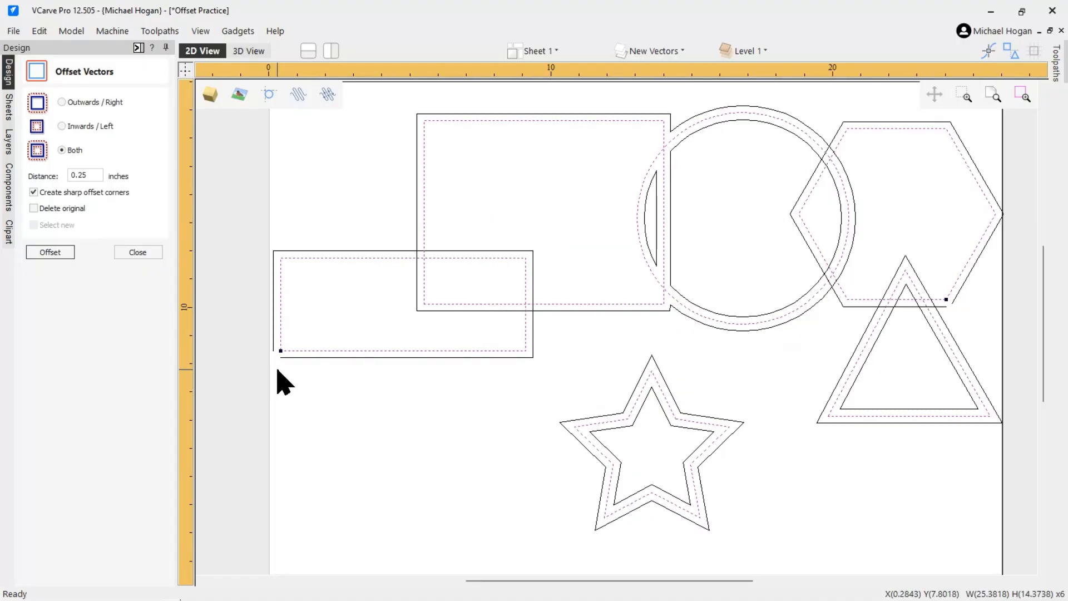
scroll(279, 351, up, 2)
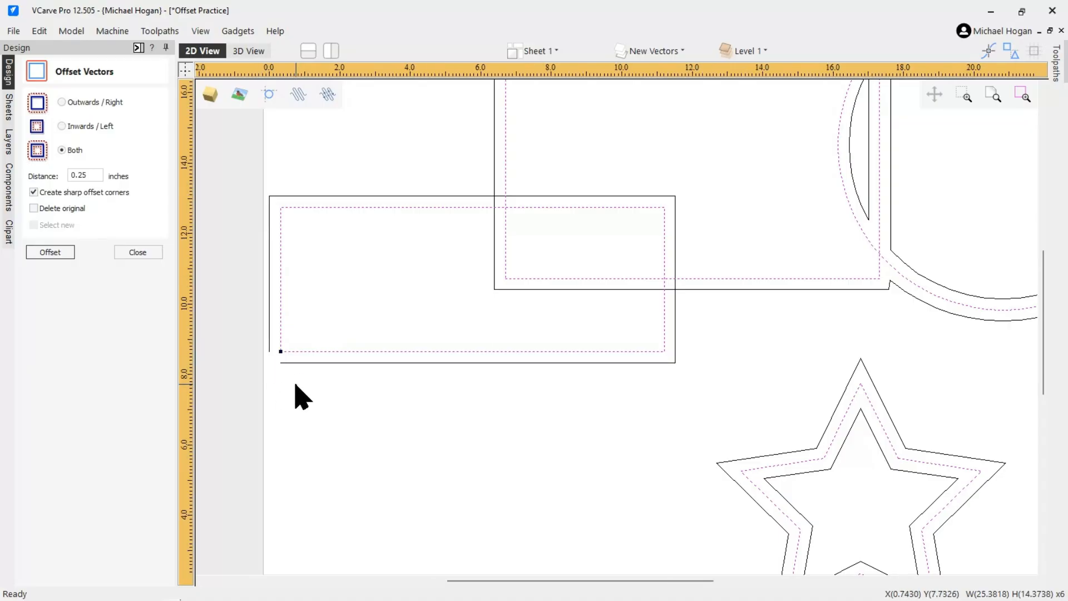
scroll(300, 393, down, 5)
scroll(625, 354, up, 4)
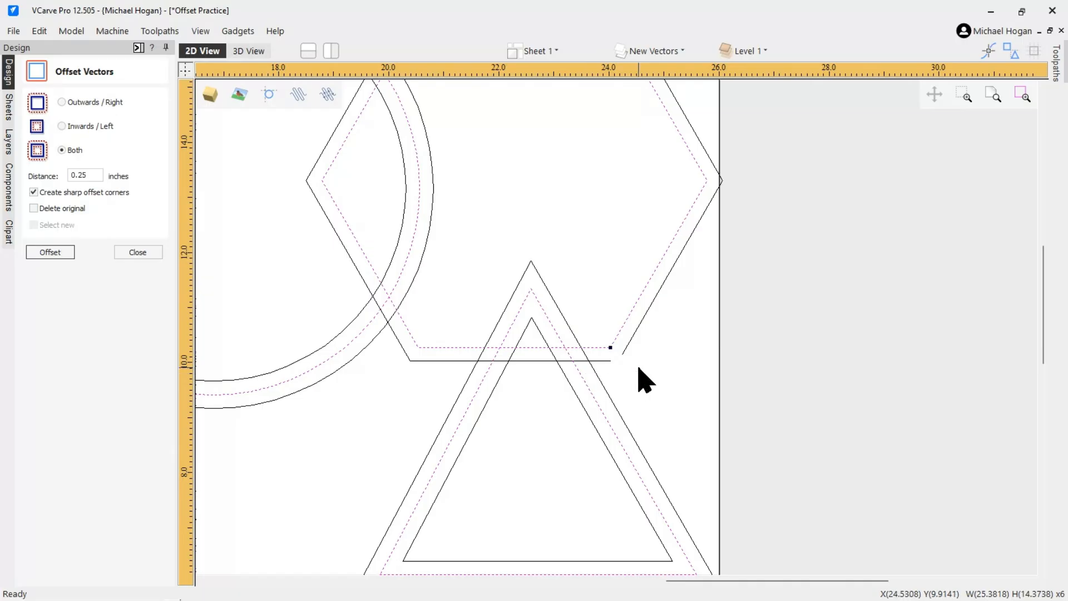
scroll(639, 376, down, 3)
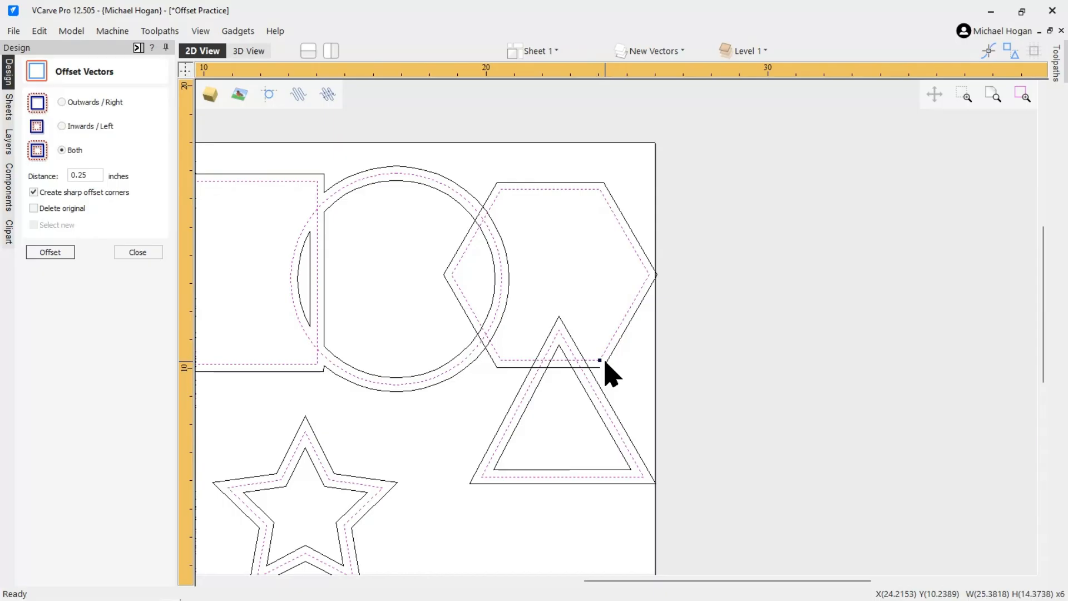
scroll(613, 373, down, 3)
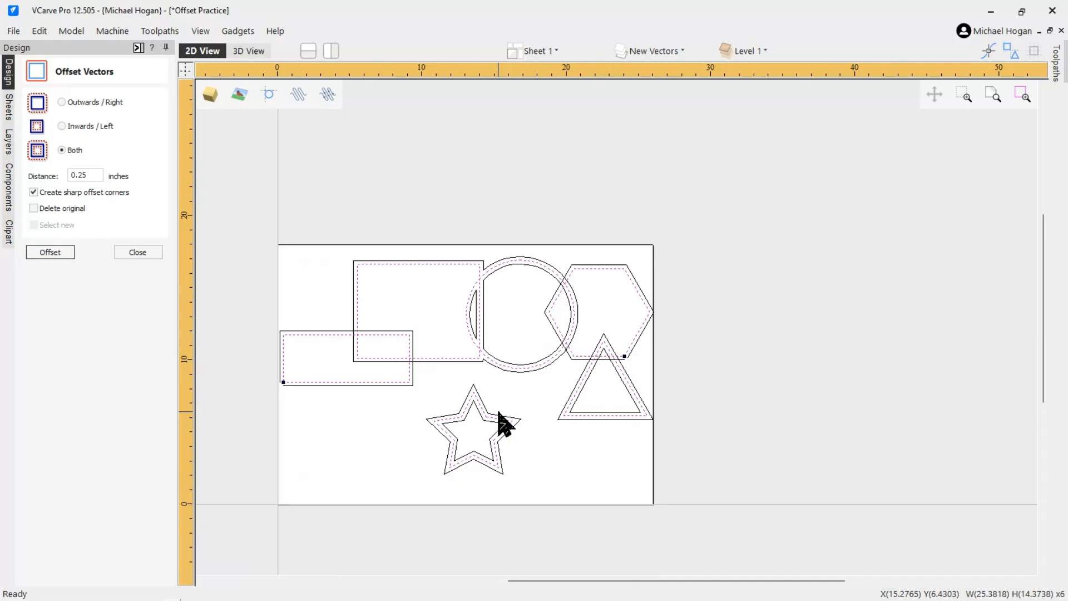
scroll(734, 326, down, 1)
scroll(612, 356, up, 4)
scroll(468, 373, up, 1)
scroll(578, 350, down, 2)
scroll(690, 317, down, 1)
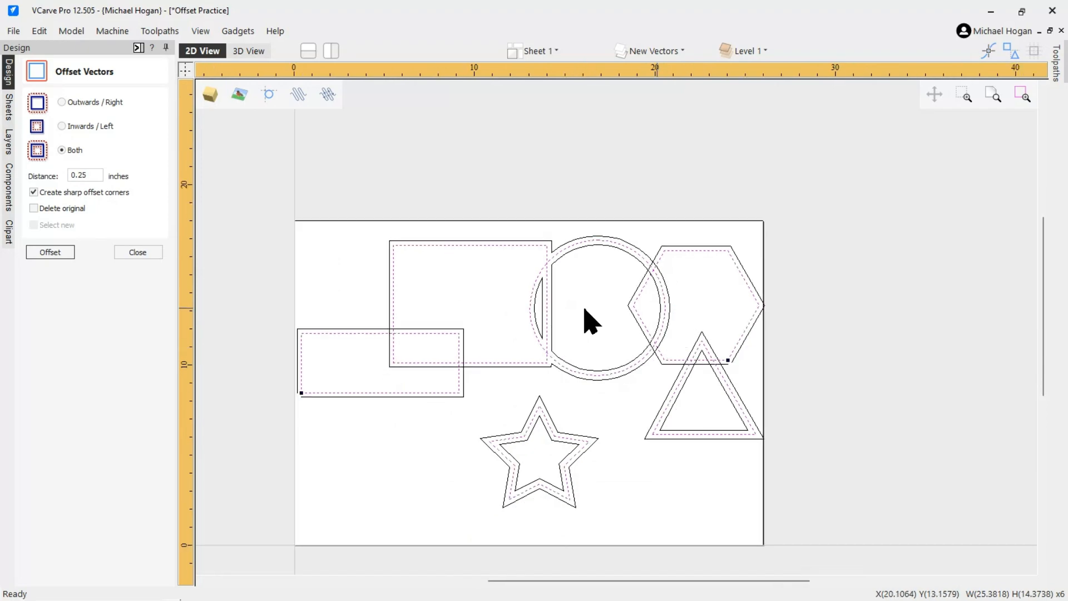
scroll(348, 261, down, 1)
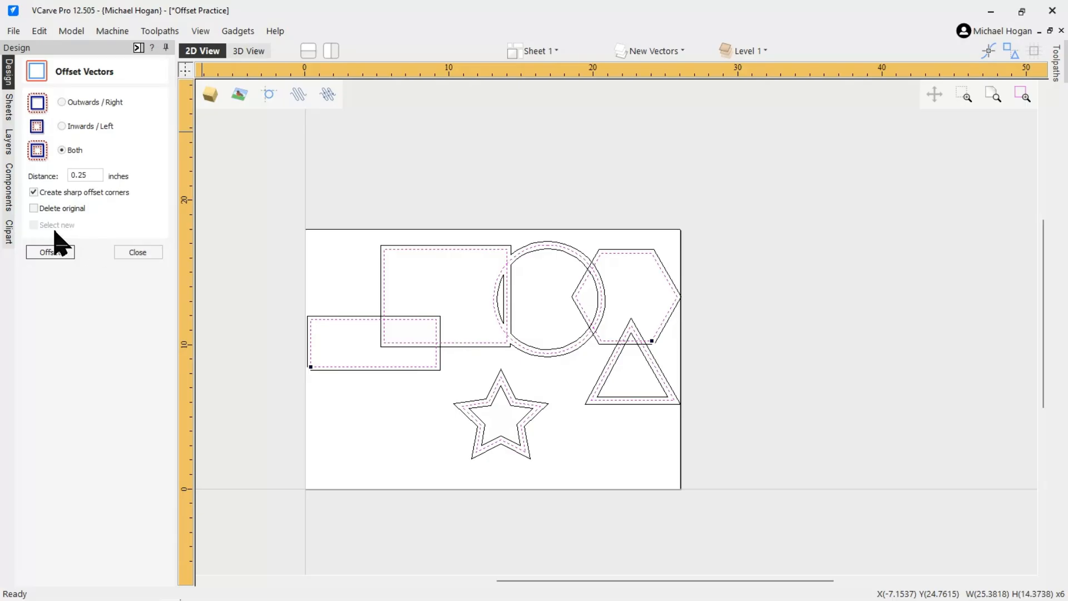
Deselect the vectors and zoom the view to fit the drawing
click(348, 273)
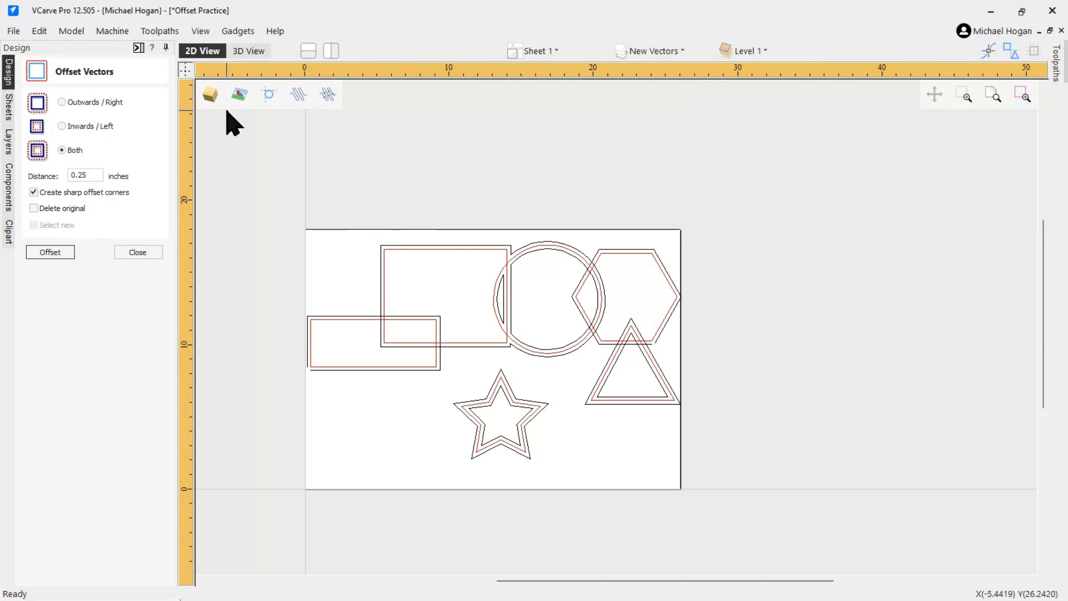
click(201, 32)
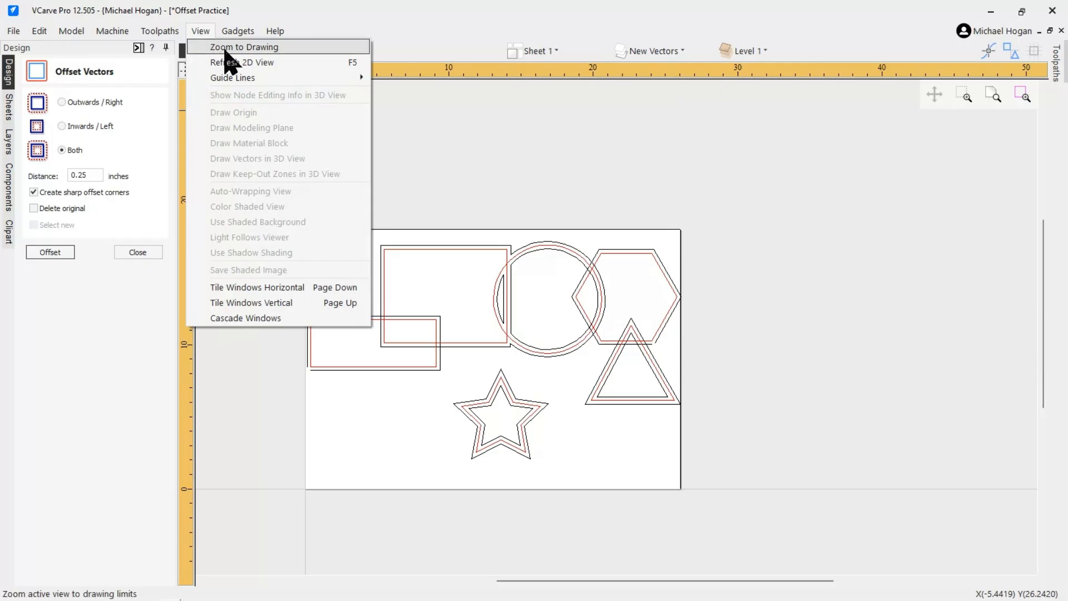
click(227, 48)
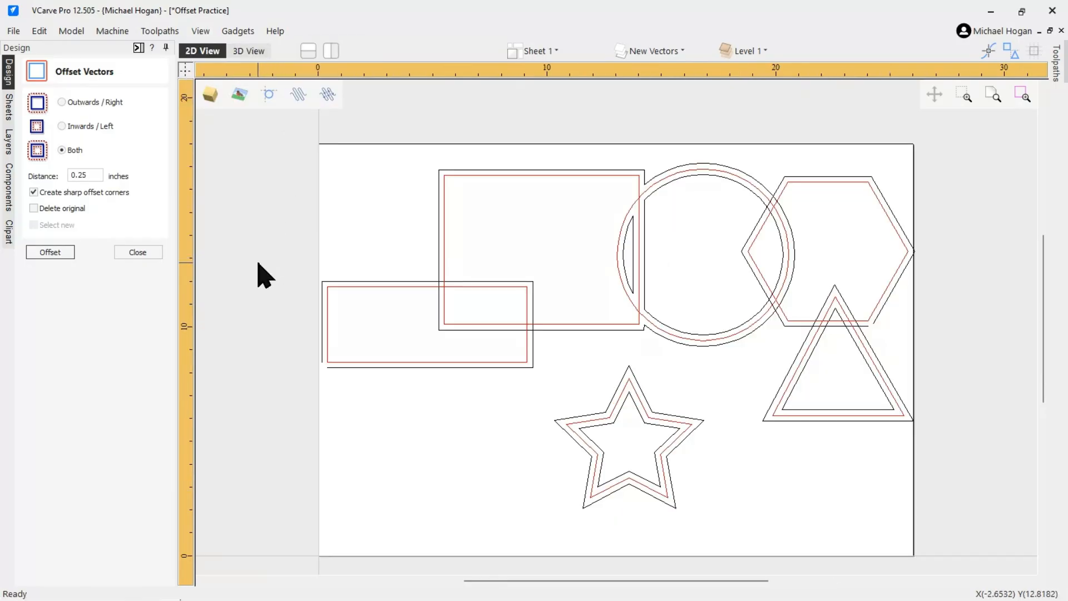